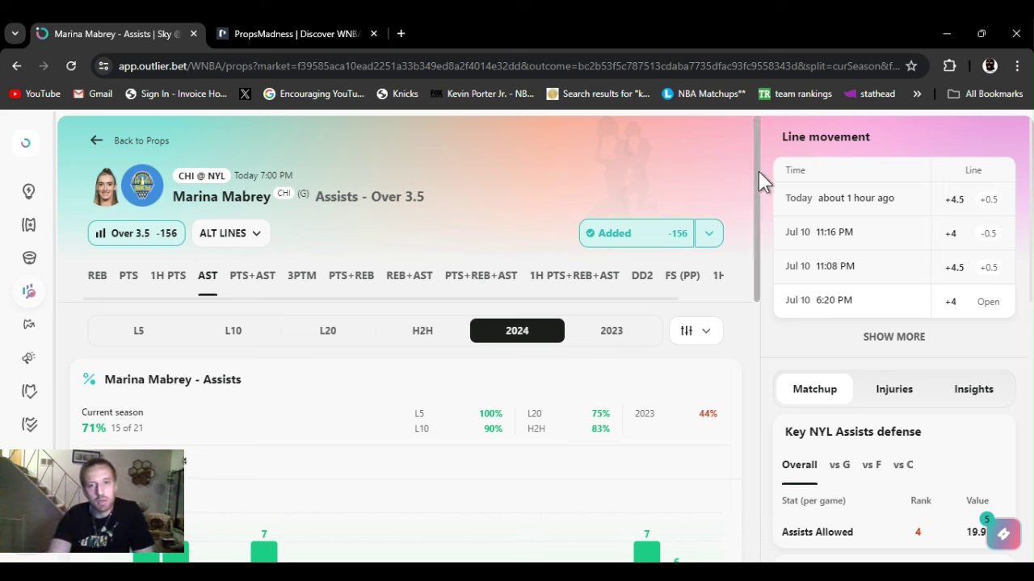
left_click_drag(759, 175, 762, 140)
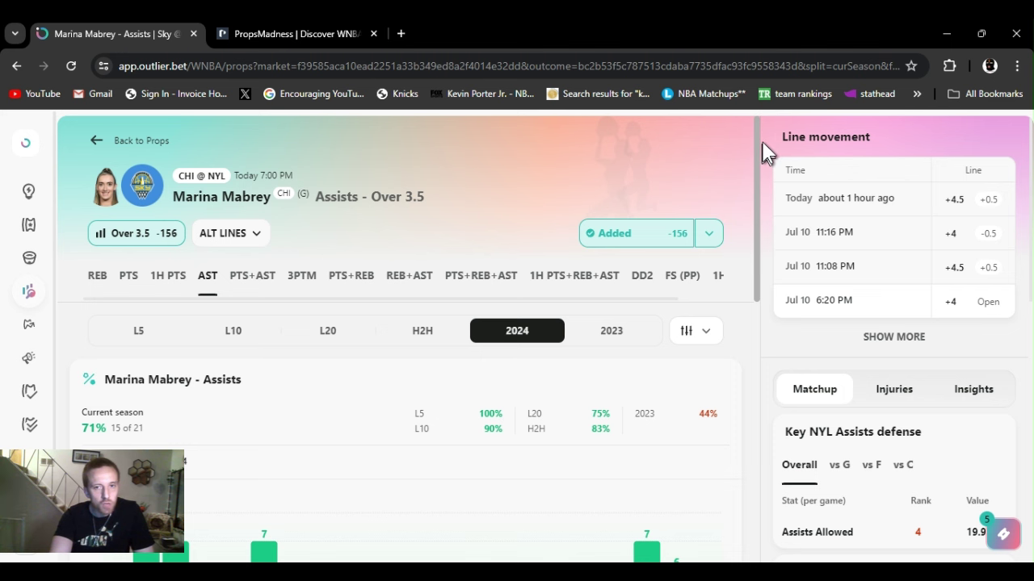
left_click_drag(762, 172, 685, 229)
left_click(708, 235)
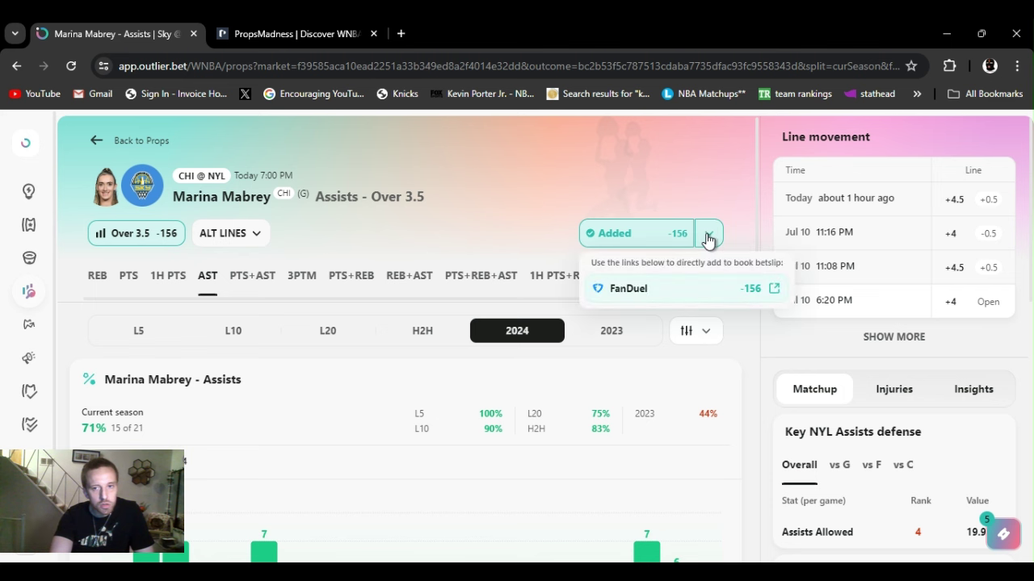
left_click(710, 236)
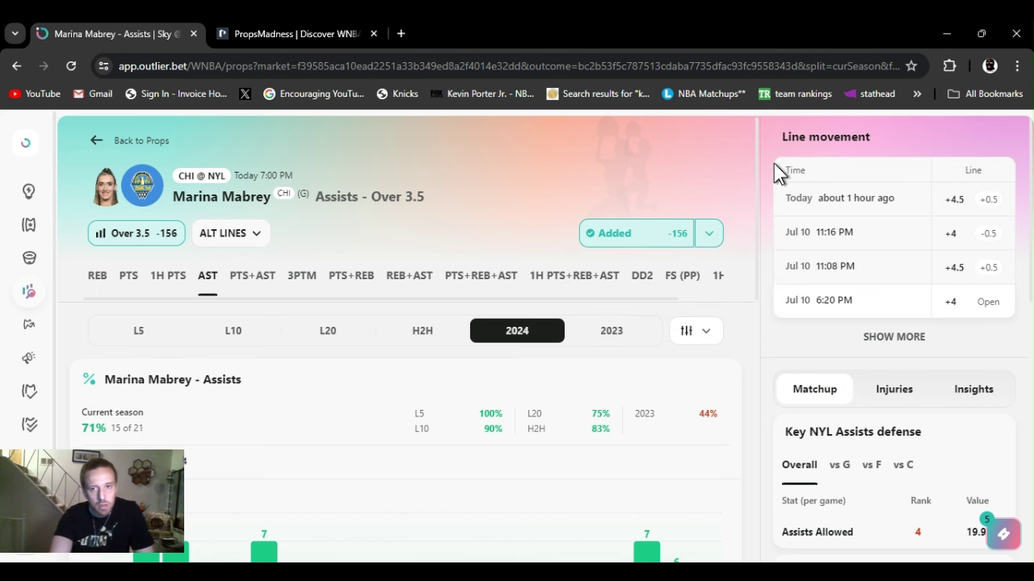
left_click_drag(757, 160, 756, 303)
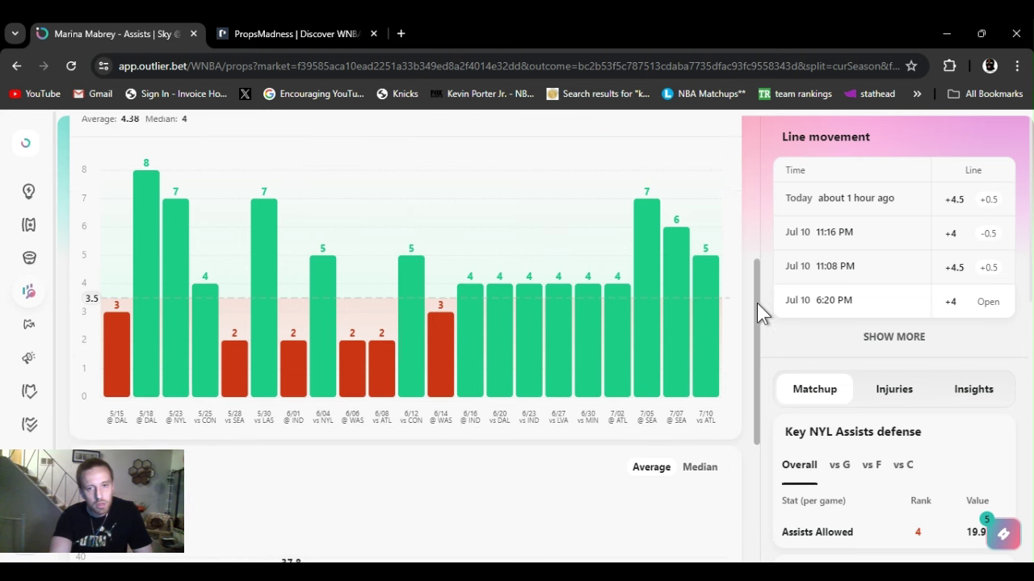
mouse_move(569, 311)
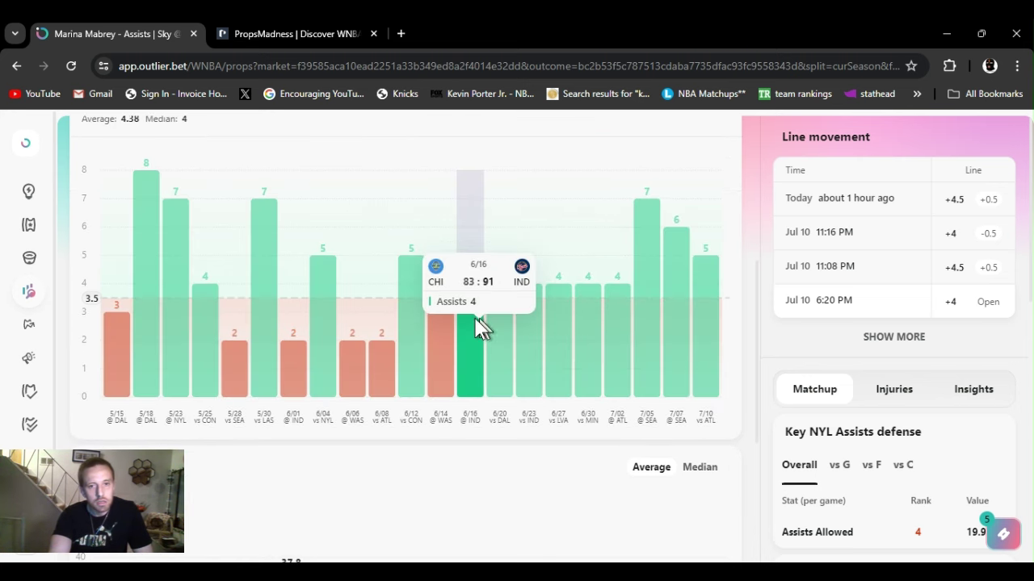
mouse_move(533, 336)
mouse_move(569, 354)
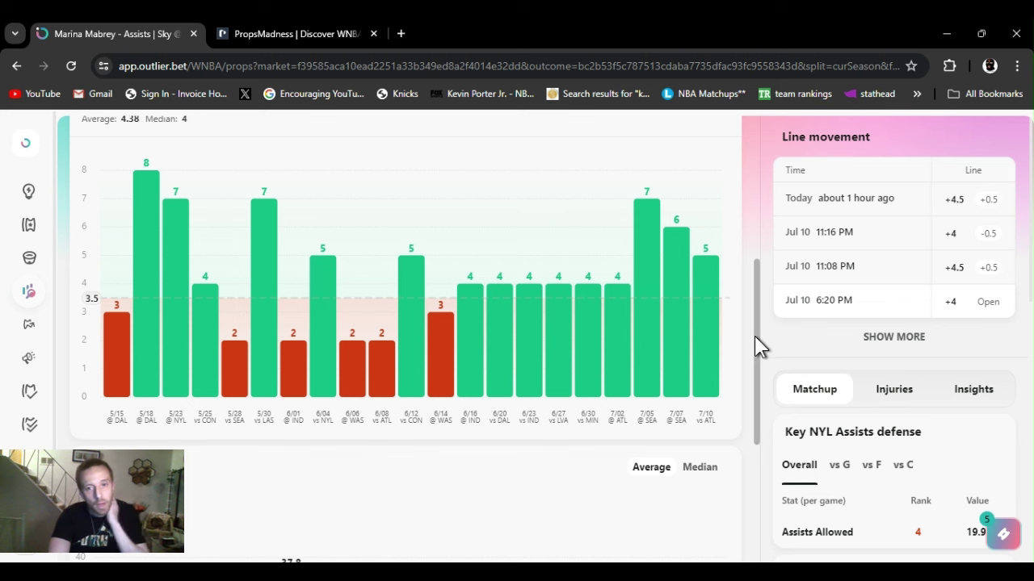
left_click_drag(754, 336, 755, 312)
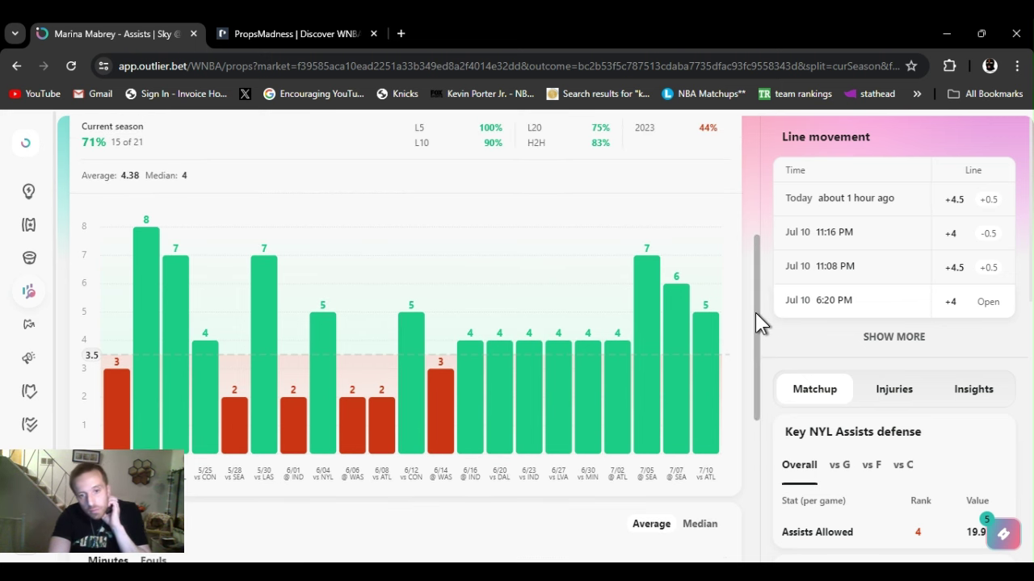
left_click_drag(755, 312, 763, 364)
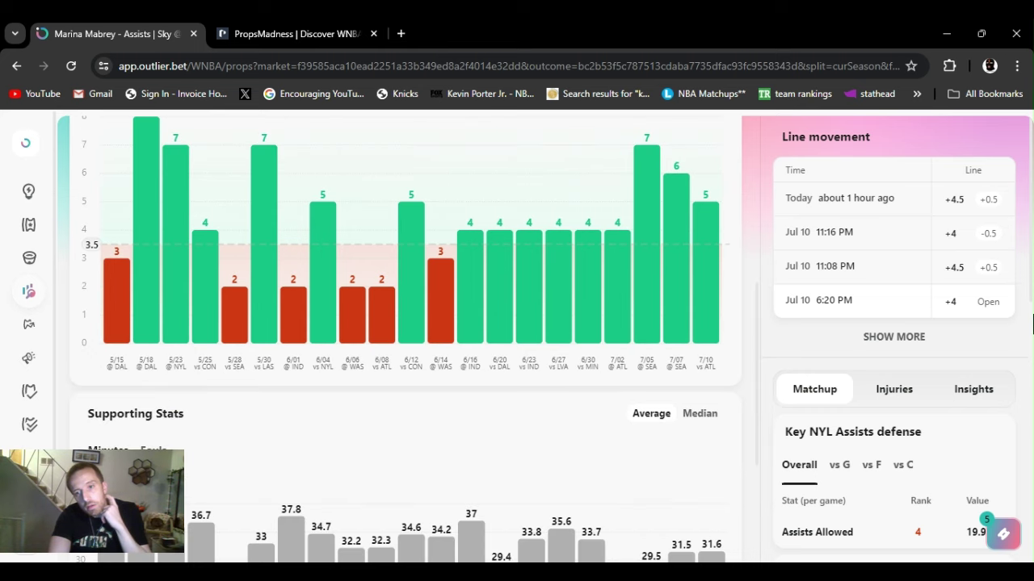
left_click(1032, 324)
scroll(1032, 314, "up", 5)
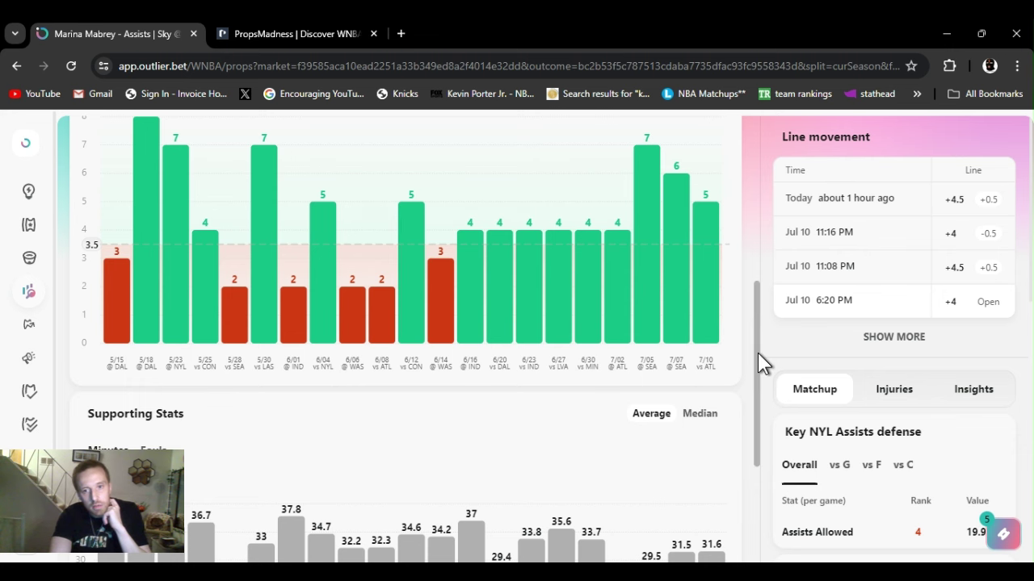
scroll(757, 353, "up", 1)
left_click(850, 466)
scroll(1032, 325, "down", 5)
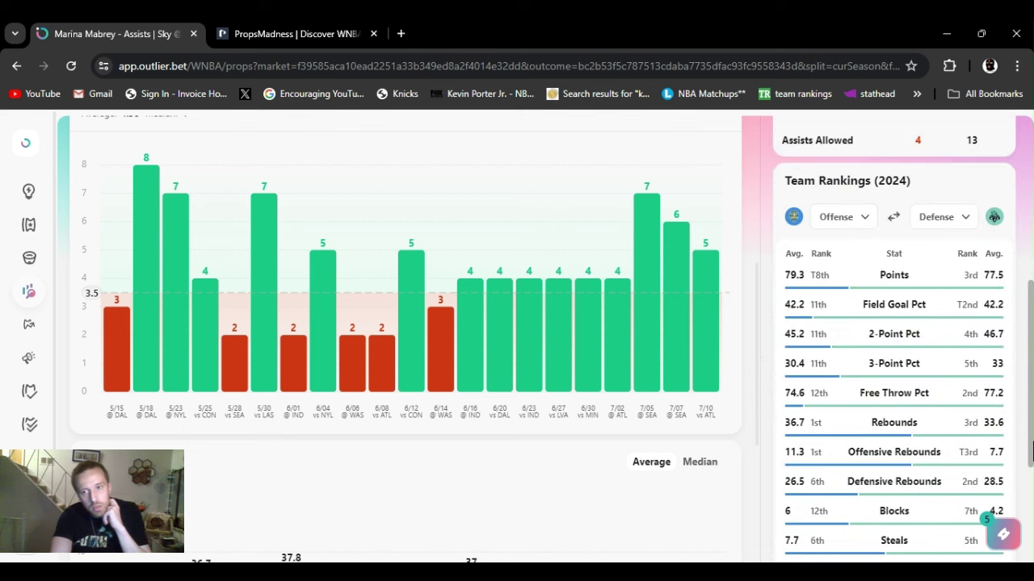
scroll(1022, 404, "up", 2)
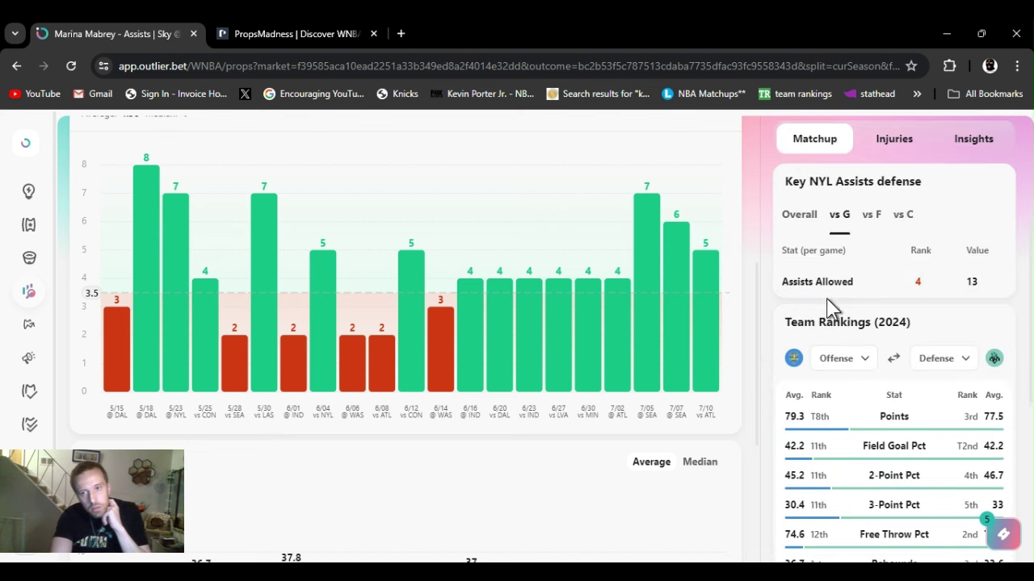
left_click(812, 211)
left_click_drag(756, 295, 713, 181)
scroll(714, 181, "up", 1)
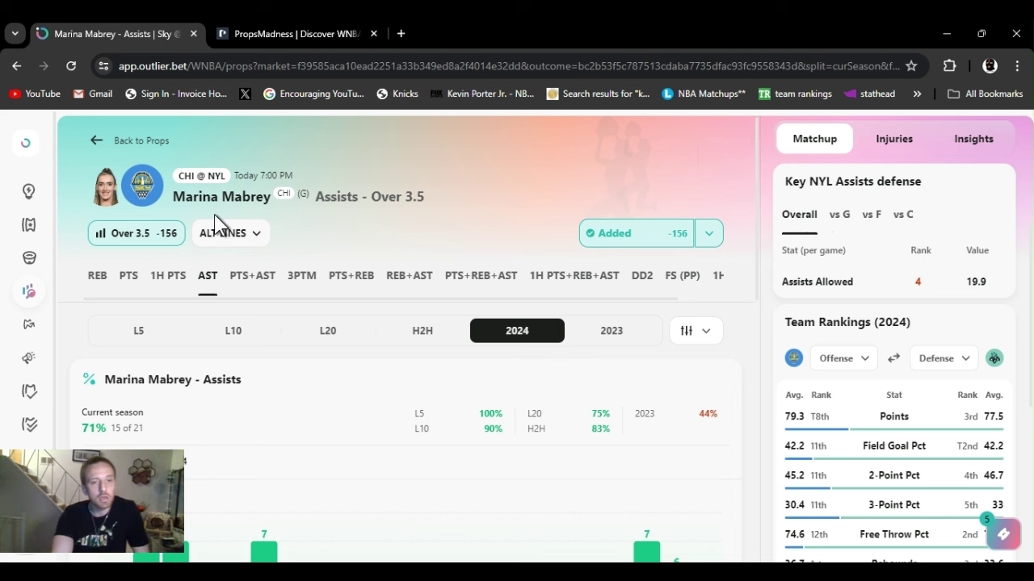
left_click(246, 238)
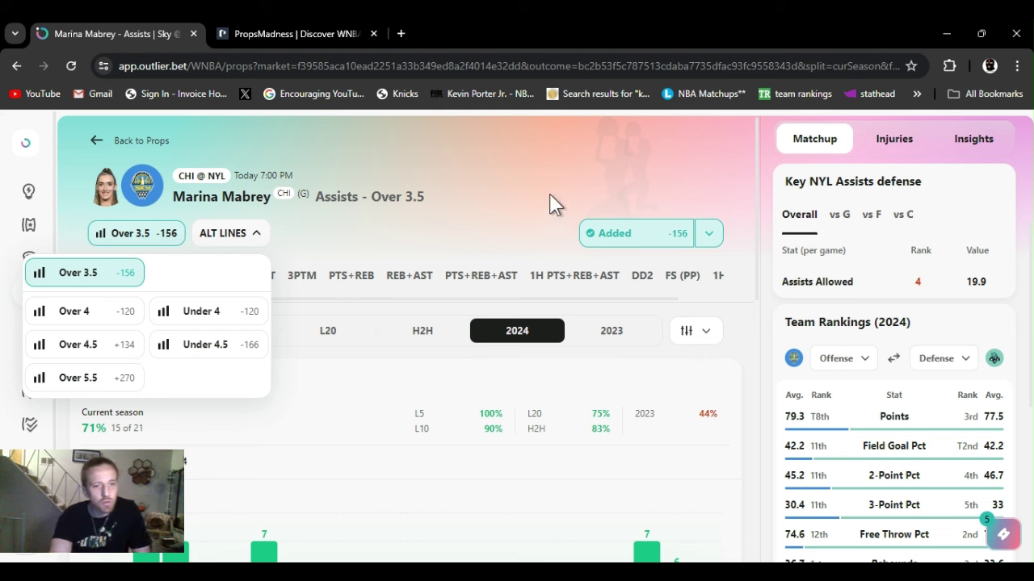
left_click(628, 171)
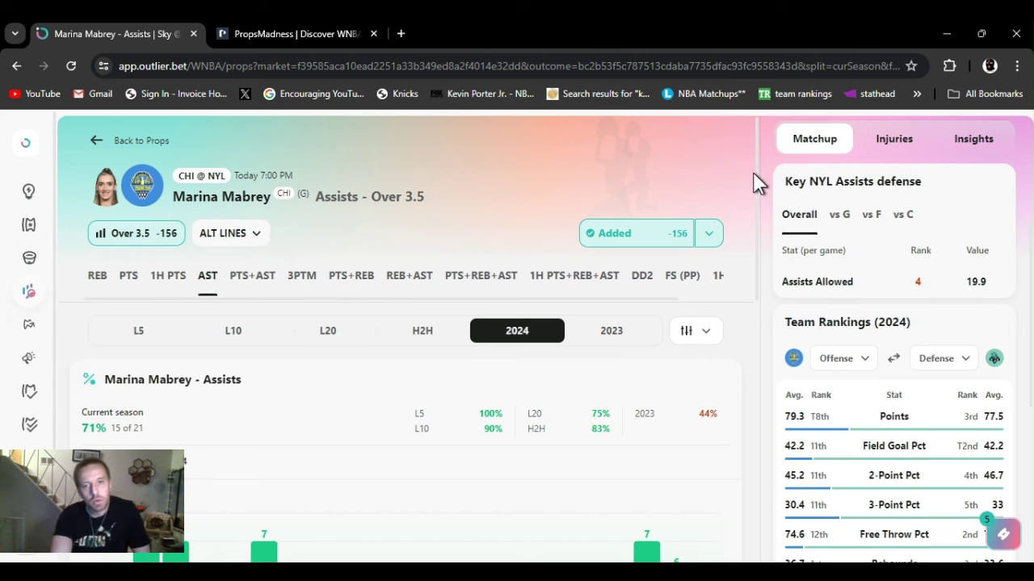
left_click_drag(759, 173, 751, 229)
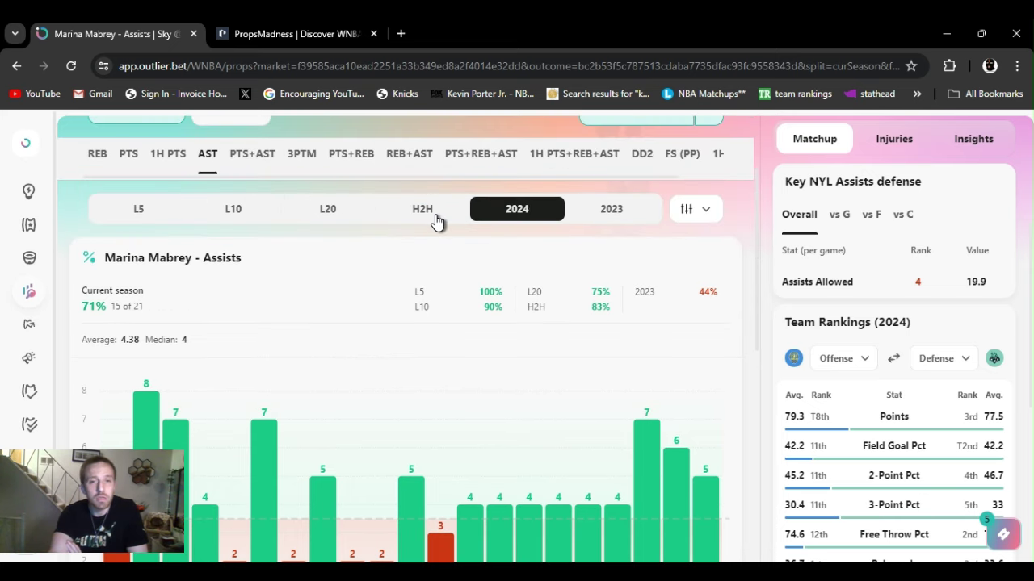
- Filter Marina Mabrey's assists chart to head-to-head games vs New York, over 3.5 in 5 of 6
left_click(436, 220)
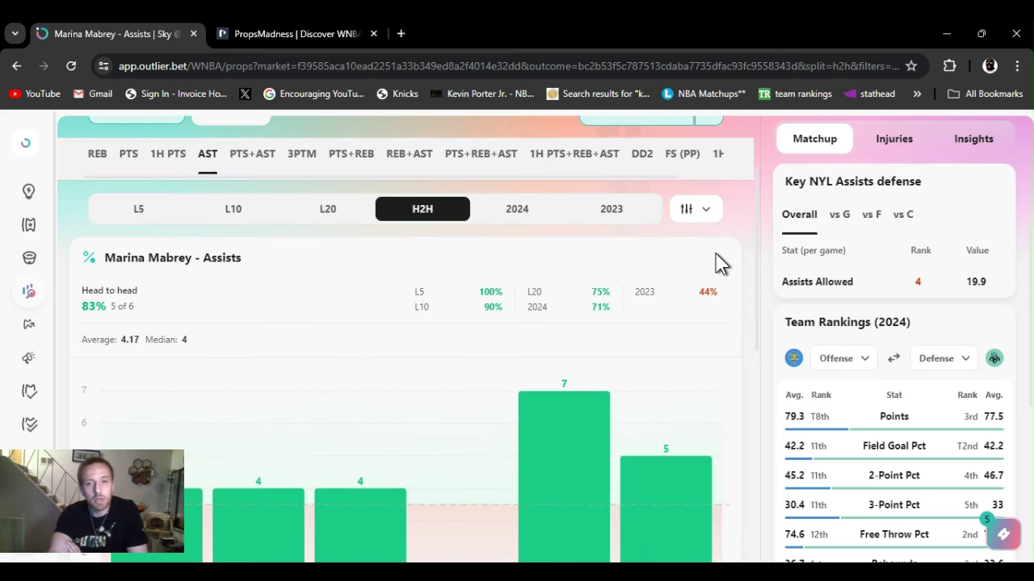
left_click_drag(757, 232, 767, 317)
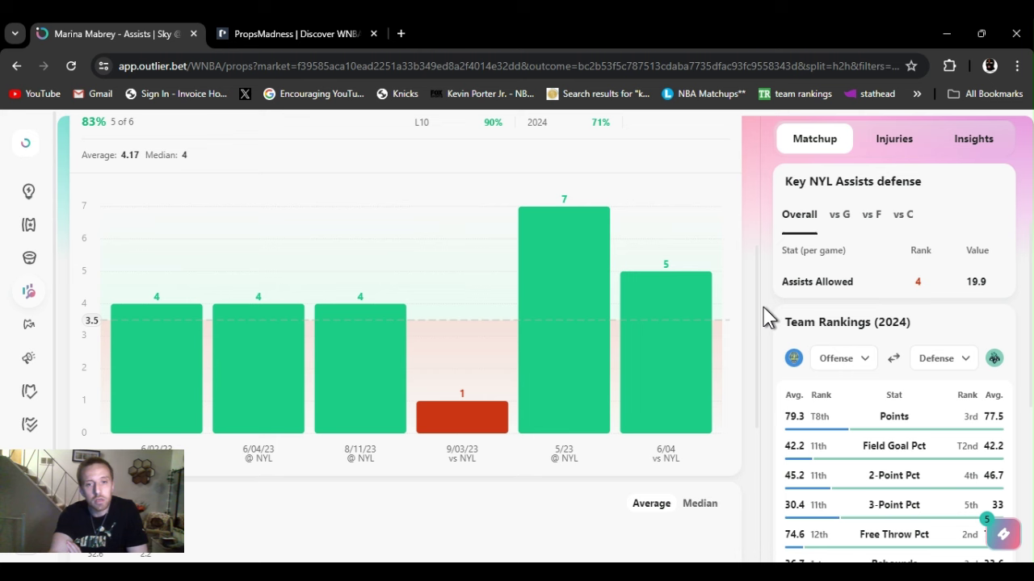
mouse_move(609, 351)
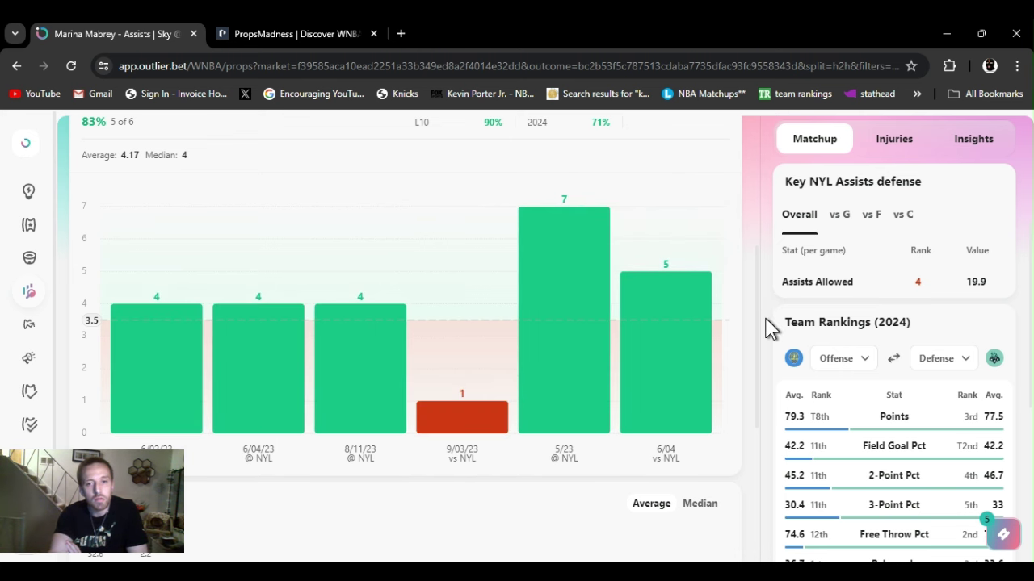
left_click_drag(754, 322, 723, 182)
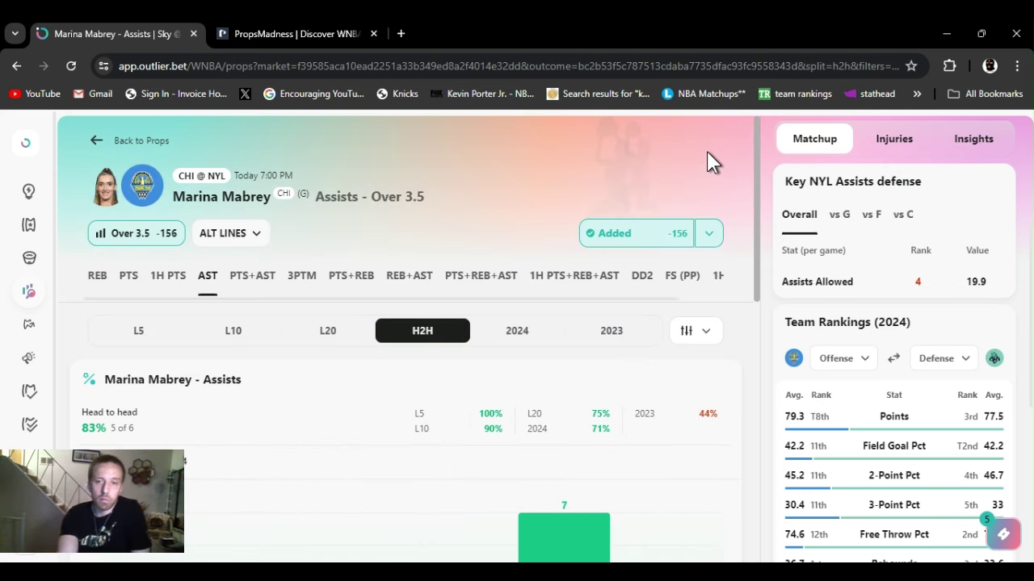
scroll(727, 226, "down", 2)
scroll(735, 258, "down", 1)
left_click_drag(753, 284, 745, 182)
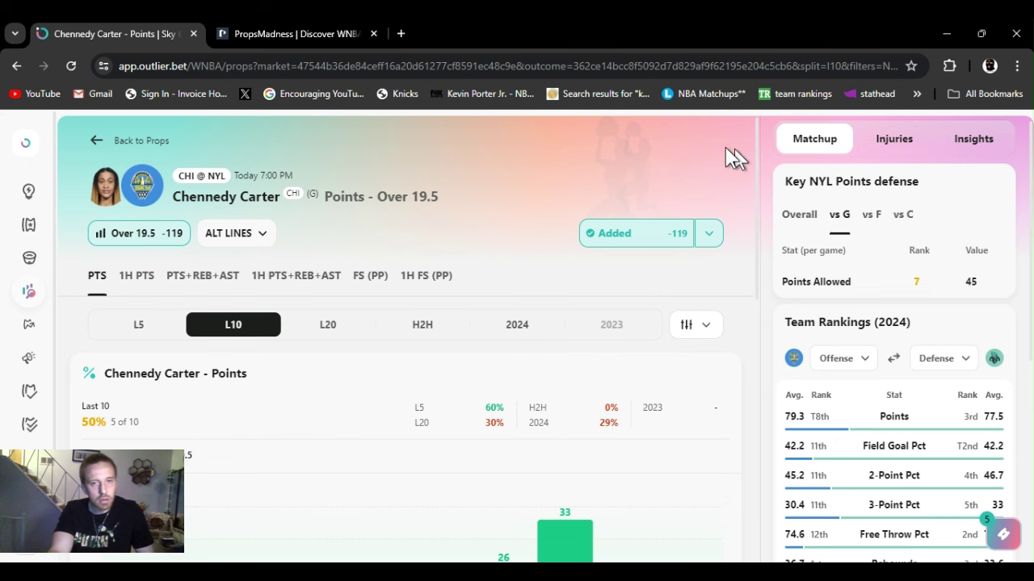
- Review Chennedy Carter's Points Over 19.5 prop and her last-10 games points chart
scroll(747, 200, "down", 2)
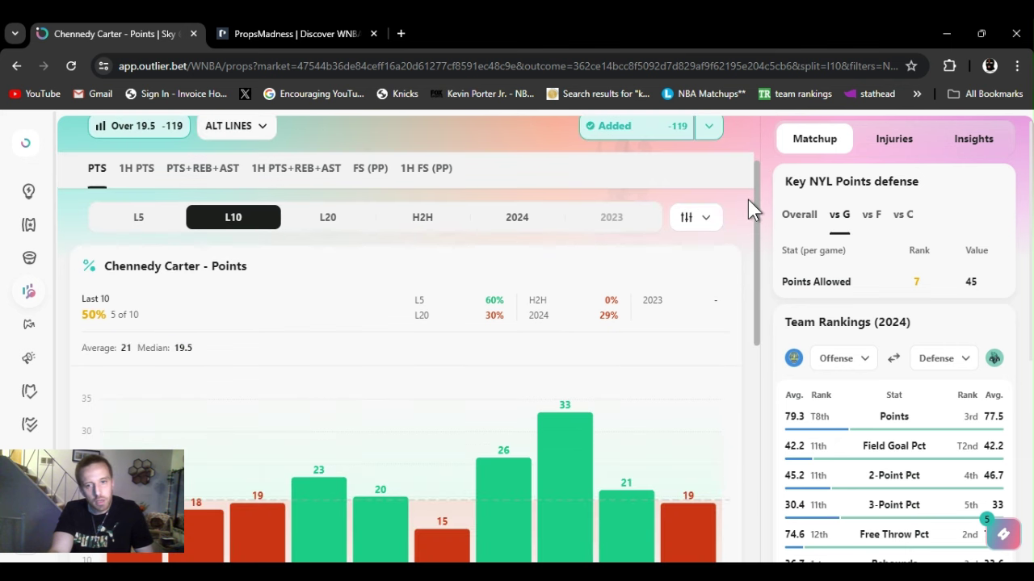
scroll(748, 212, "down", 1)
scroll(751, 235, "down", 1)
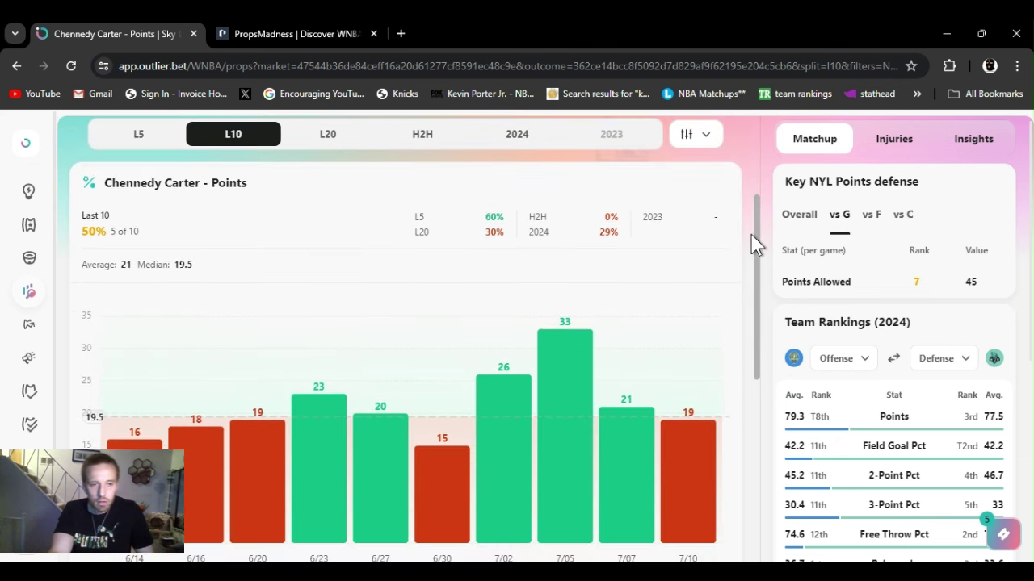
scroll(749, 251, "down", 1)
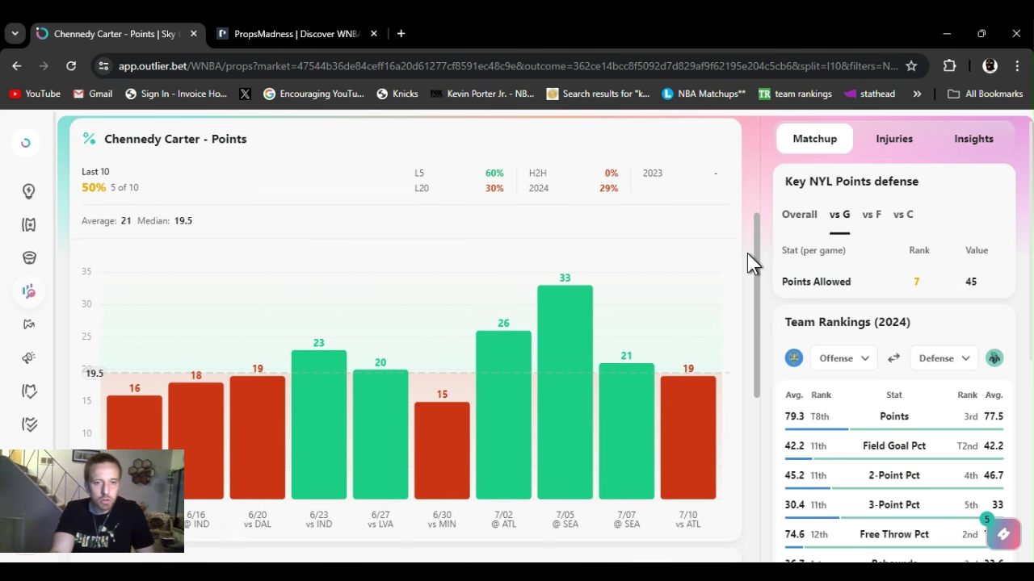
scroll(747, 260, "down", 1)
scroll(748, 266, "up", 1)
scroll(750, 271, "up", 1)
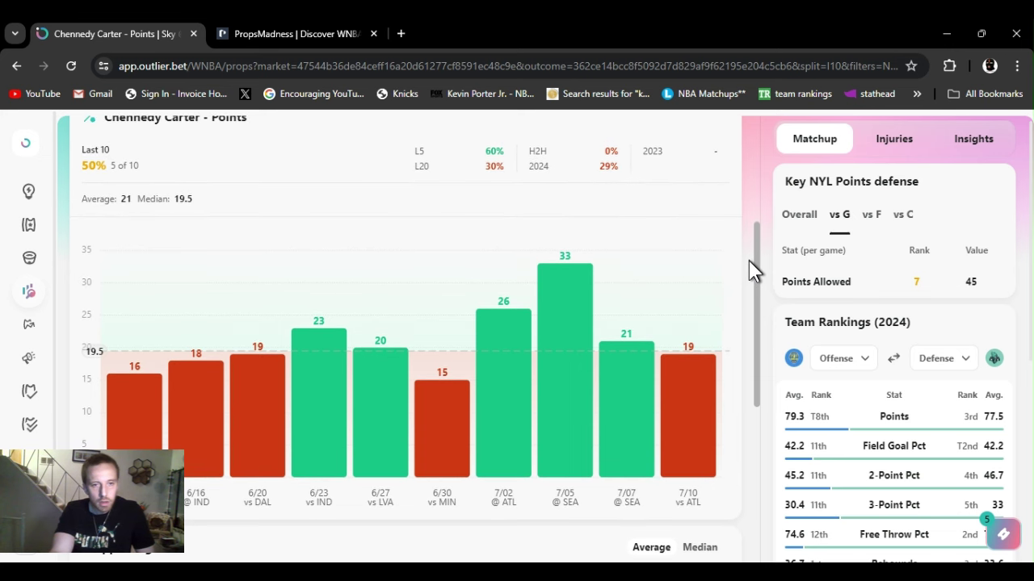
scroll(749, 262, "up", 1)
scroll(748, 265, "down", 1)
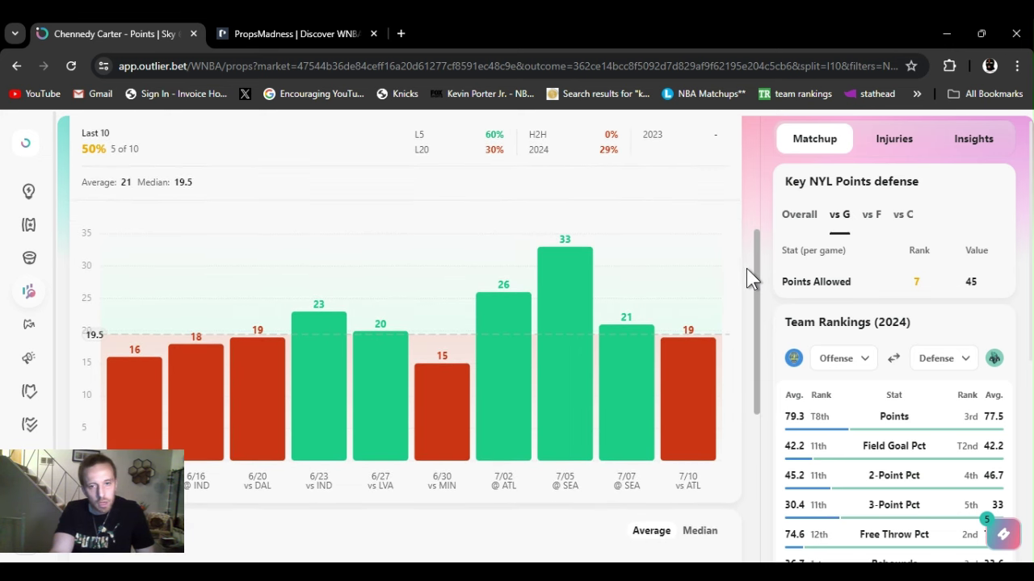
mouse_move(701, 363)
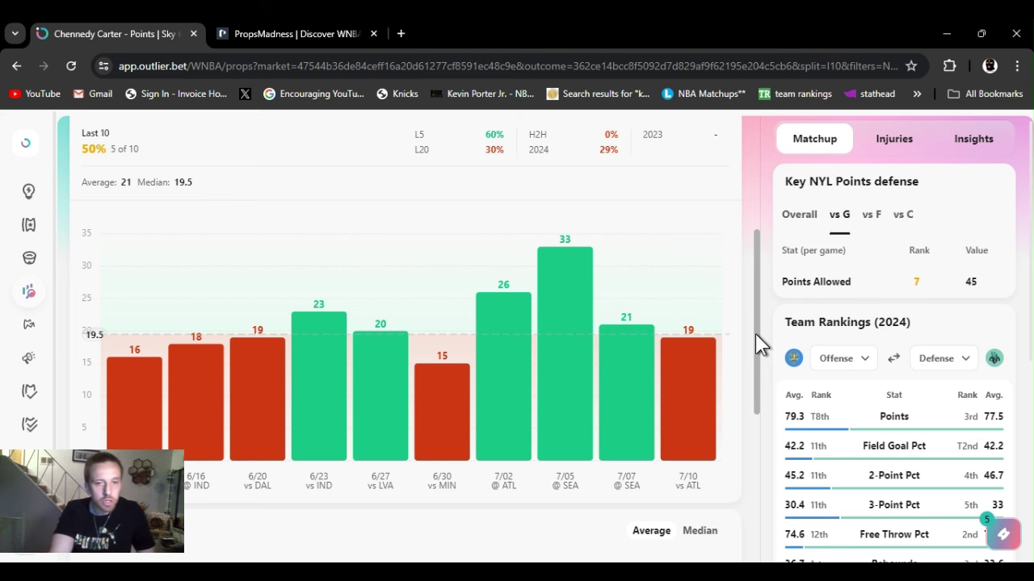
left_click_drag(755, 334, 759, 487)
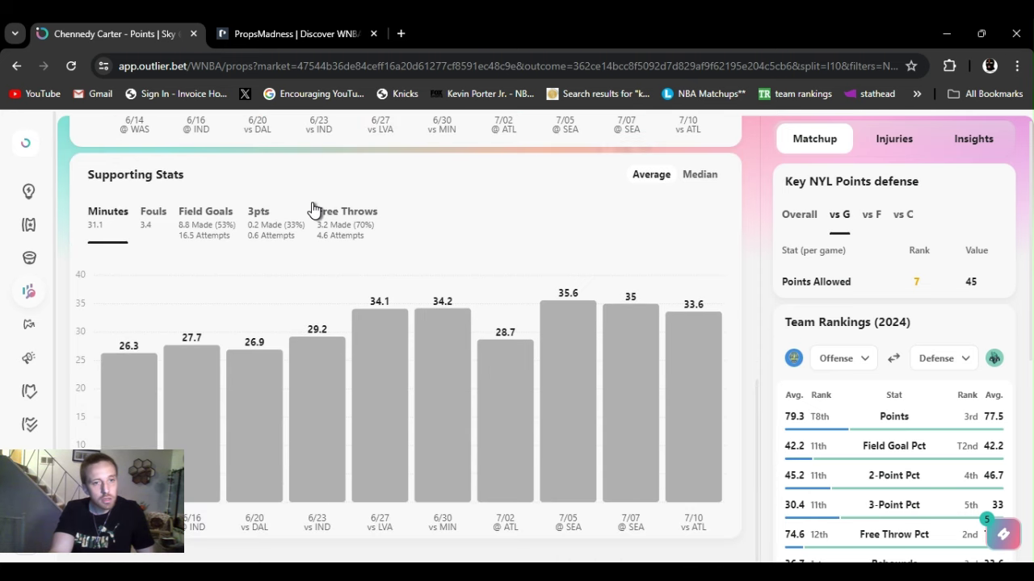
- Chart Carter's three-pointers, free throws and field goals in Supporting Stats, ending on field goals
left_click(208, 223)
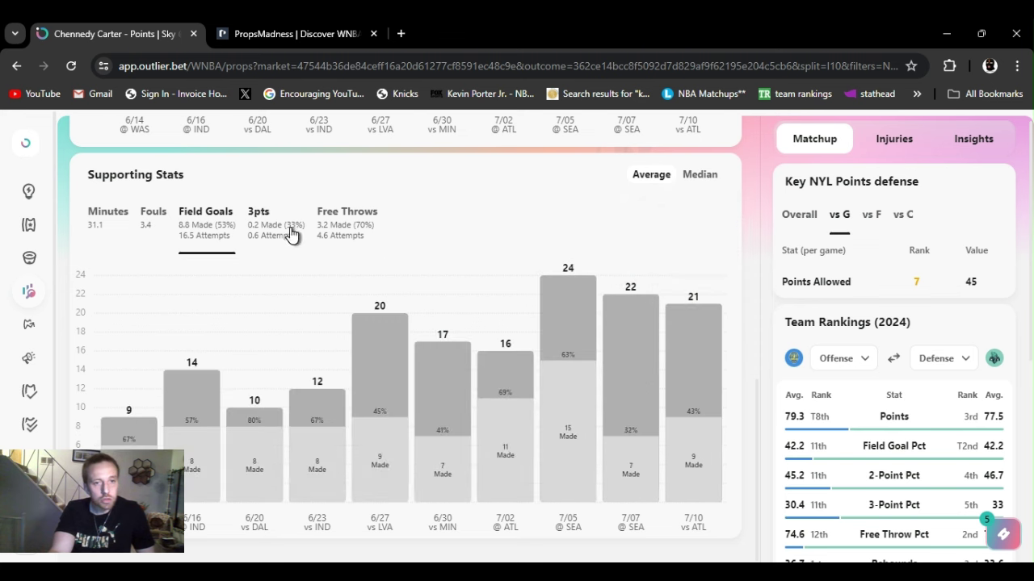
left_click(293, 234)
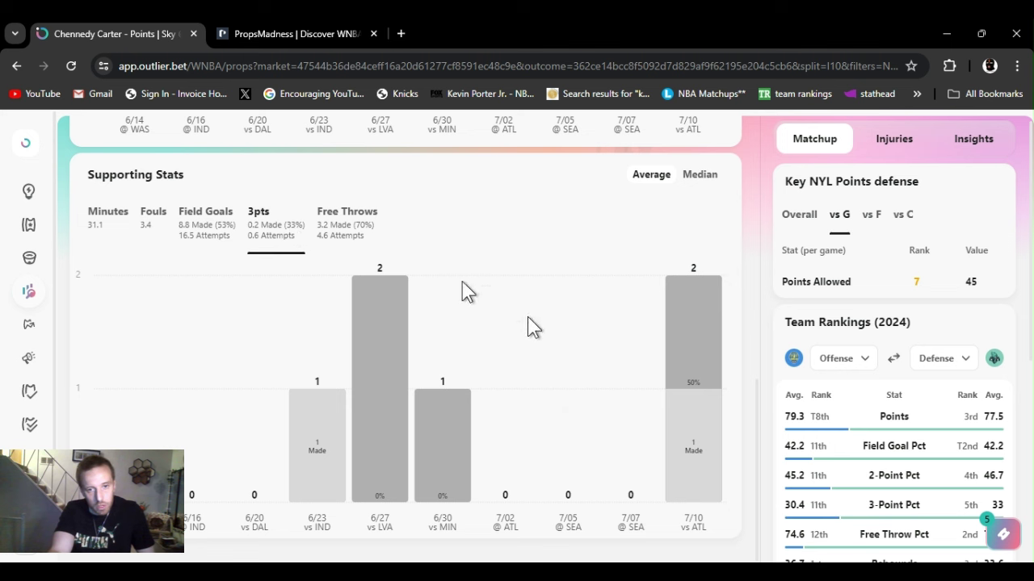
mouse_move(430, 300)
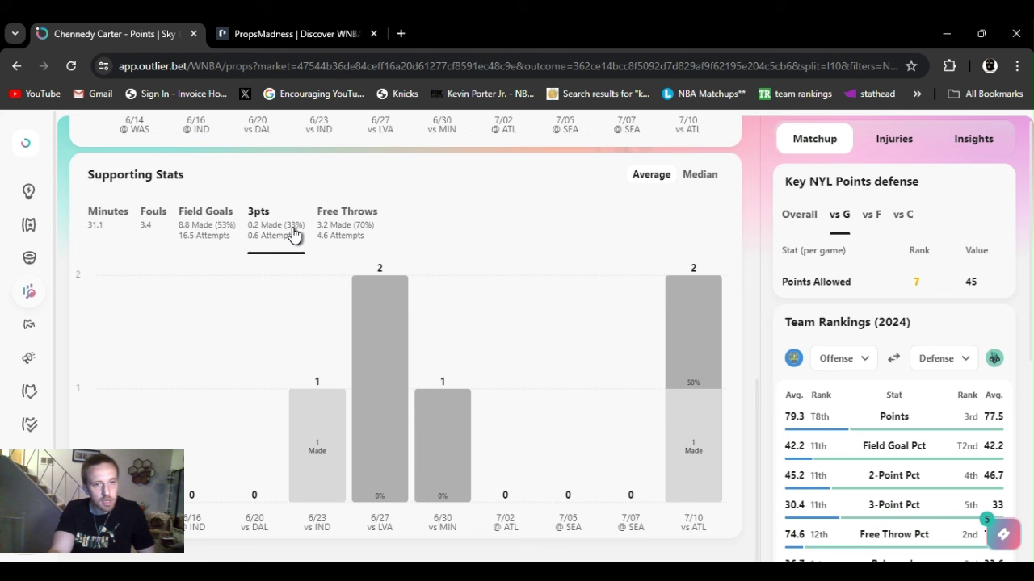
left_click(362, 228)
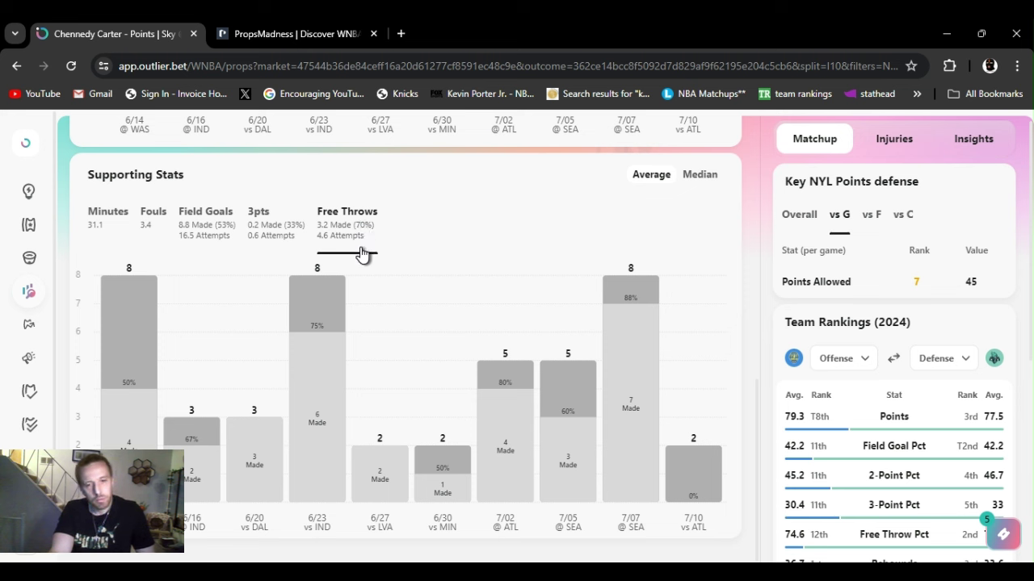
left_click(210, 229)
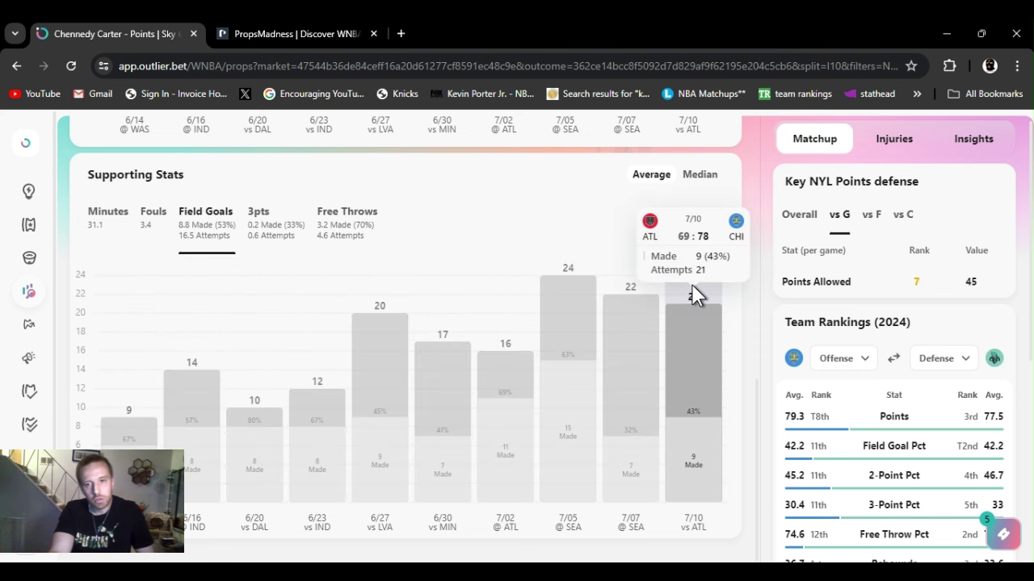
- Compare New York's overall points defense with its defense against guards (ranked 7th, allowing 45)
left_click(790, 218)
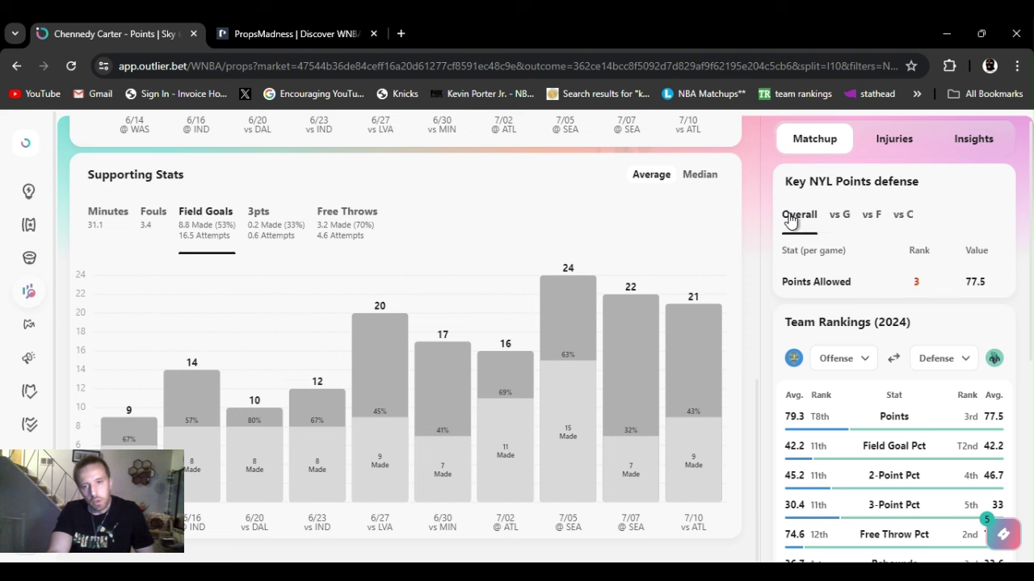
left_click(844, 224)
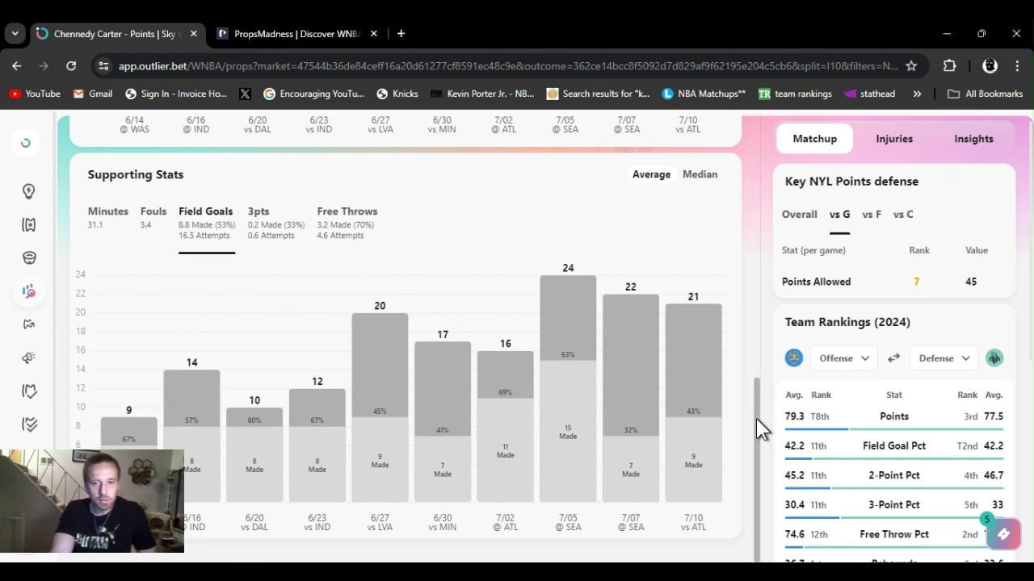
left_click_drag(754, 427, 741, 184)
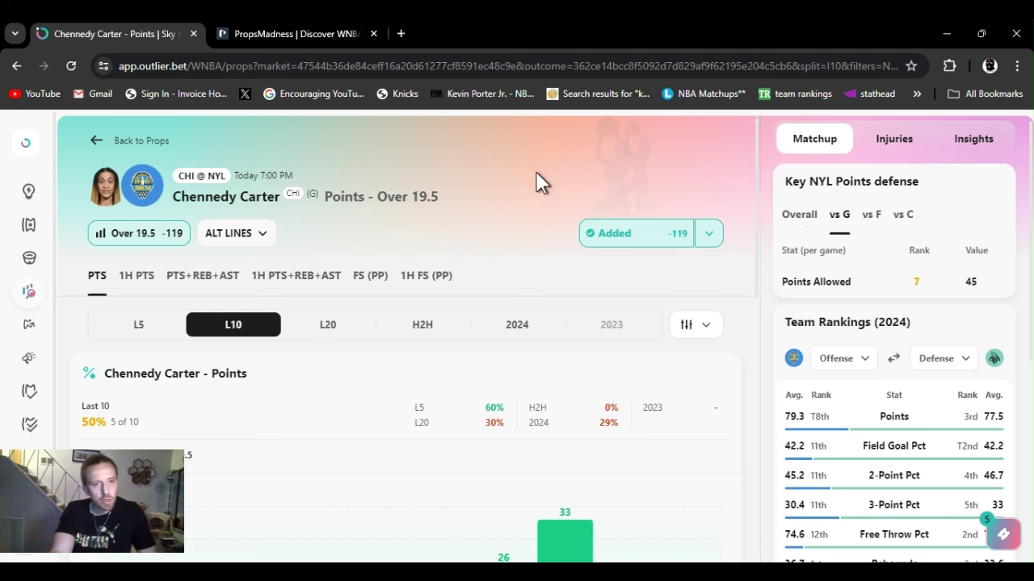
- View Carter's PropsMadness points history against the 20.5 line
left_click(285, 30)
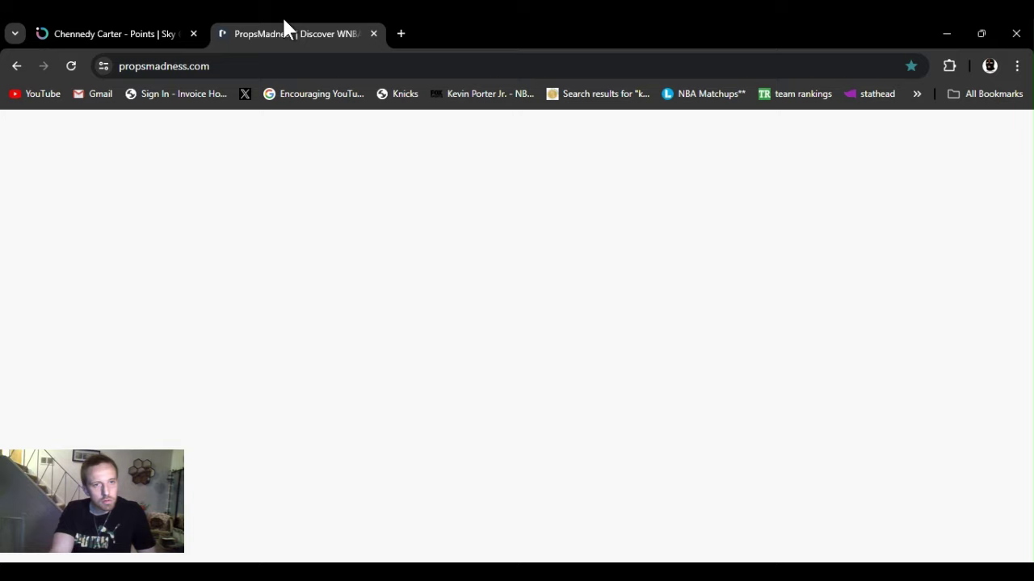
mouse_move(349, 269)
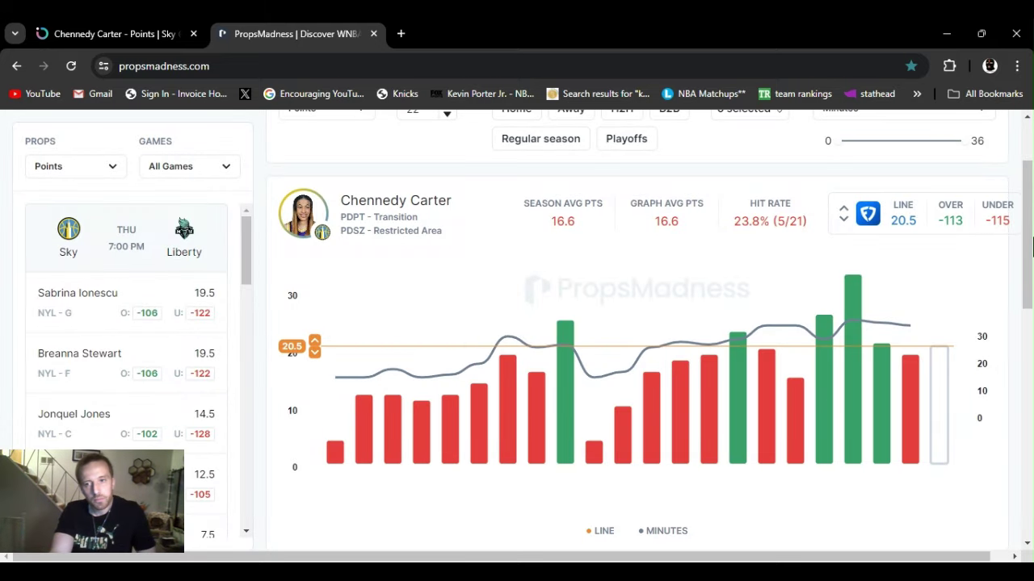
left_click_drag(1027, 250, 1031, 414)
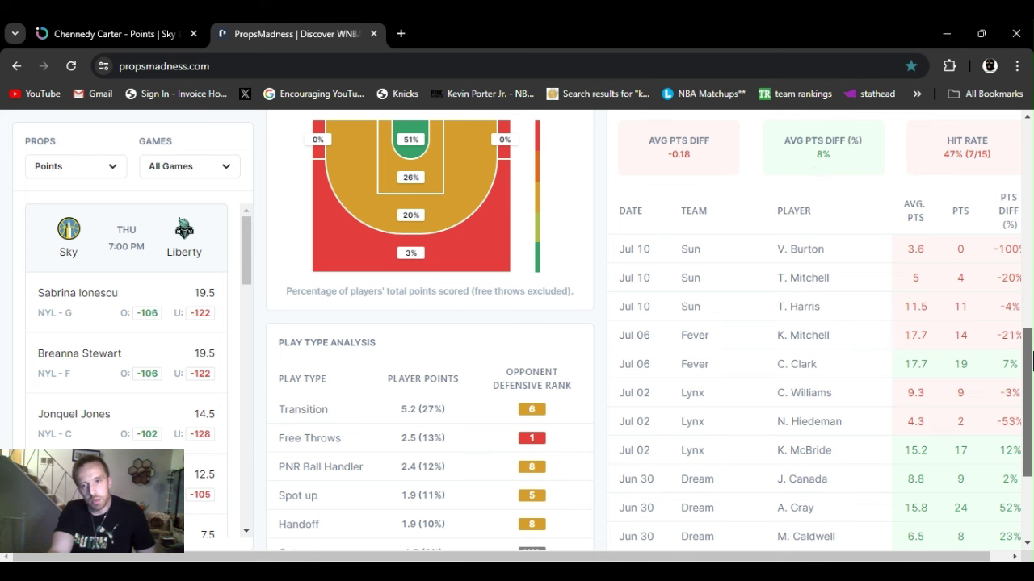
left_click_drag(1030, 363, 1028, 324)
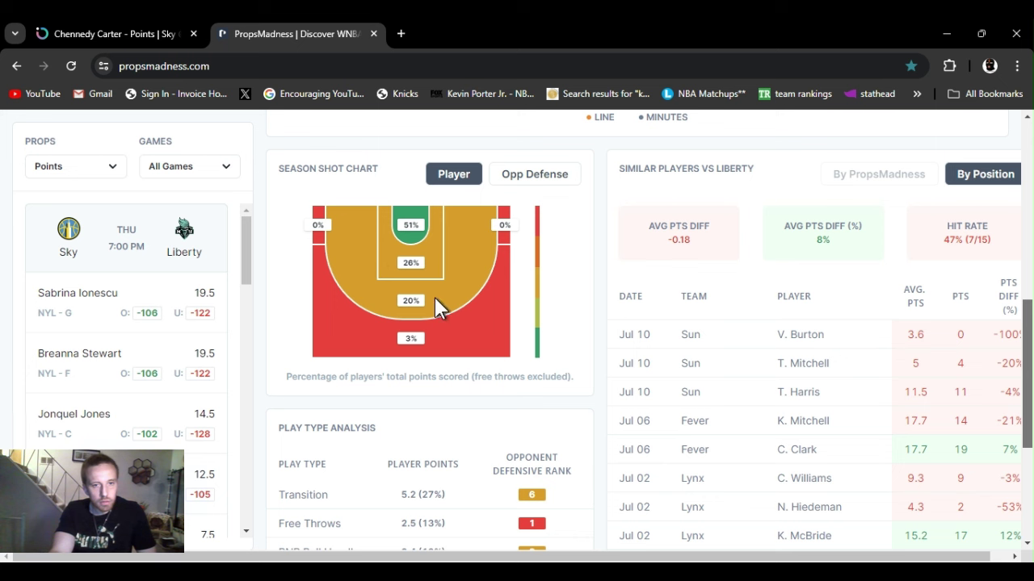
- Compare her season shot chart against the Liberty's defensive ranks, then restore player percentages
left_click(535, 174)
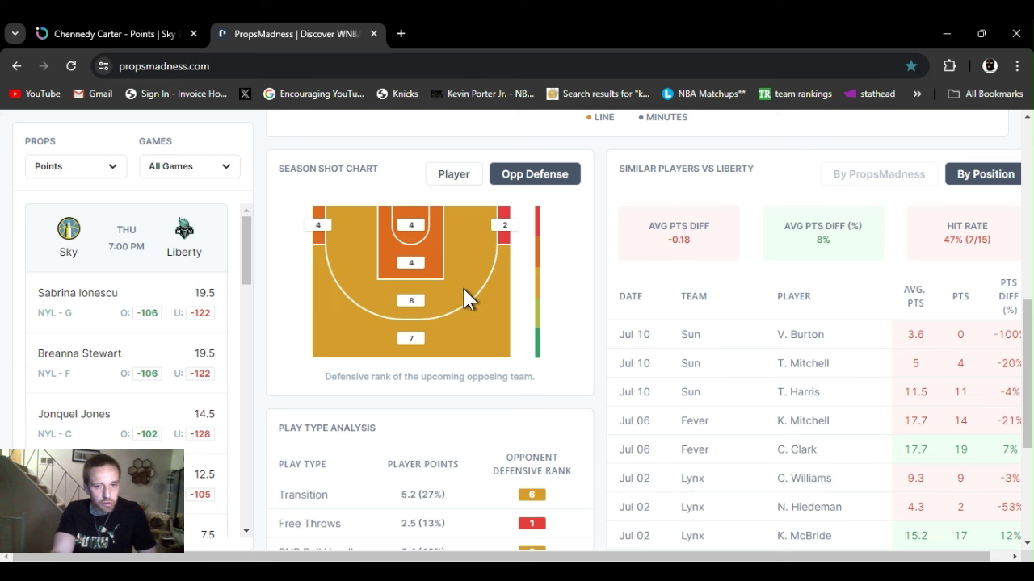
left_click(469, 173)
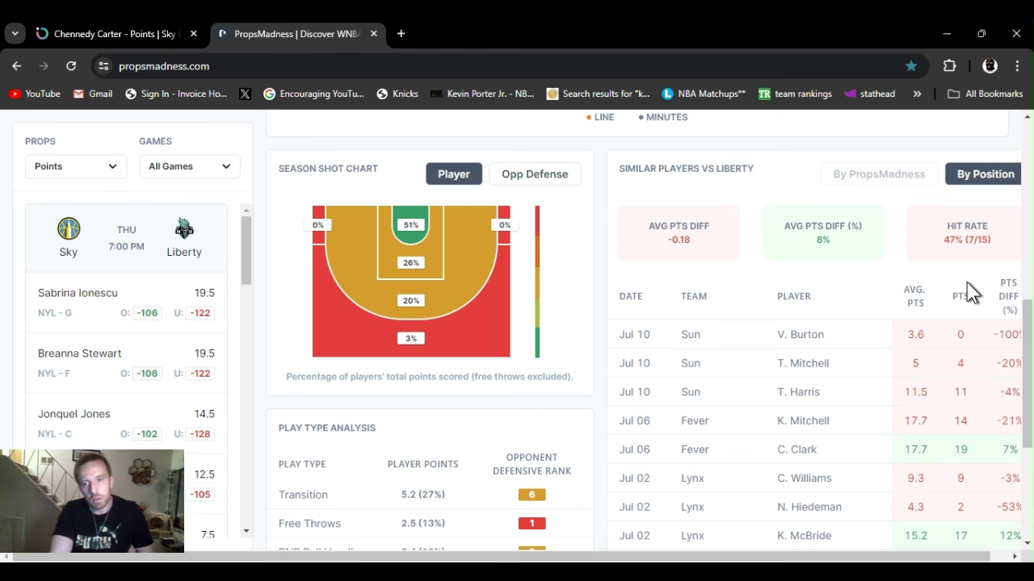
left_click_drag(1031, 339, 1032, 197)
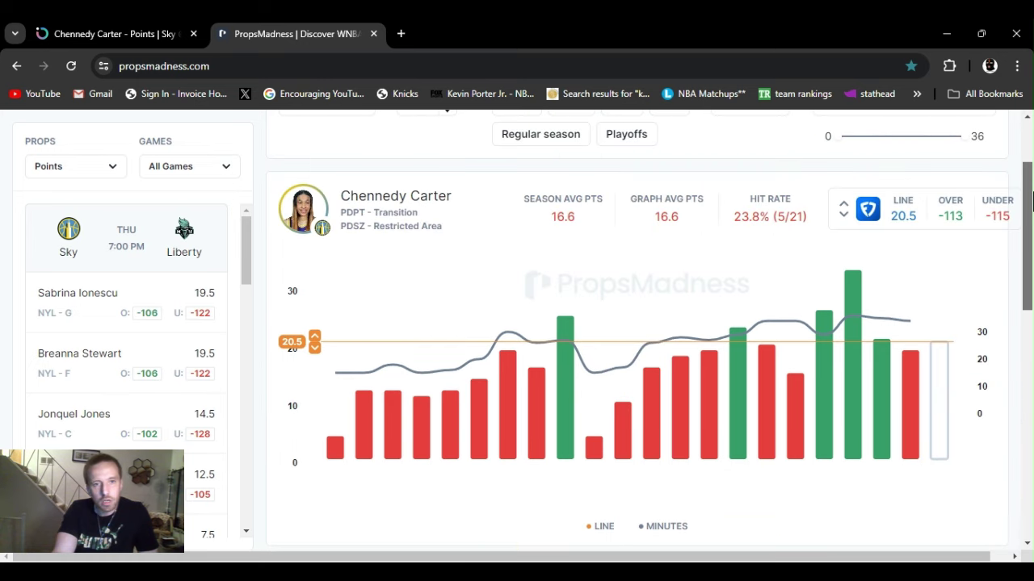
- Switch Carter's points prop to the Over 14.5 alternate line and check its sportsbook links
left_click(91, 33)
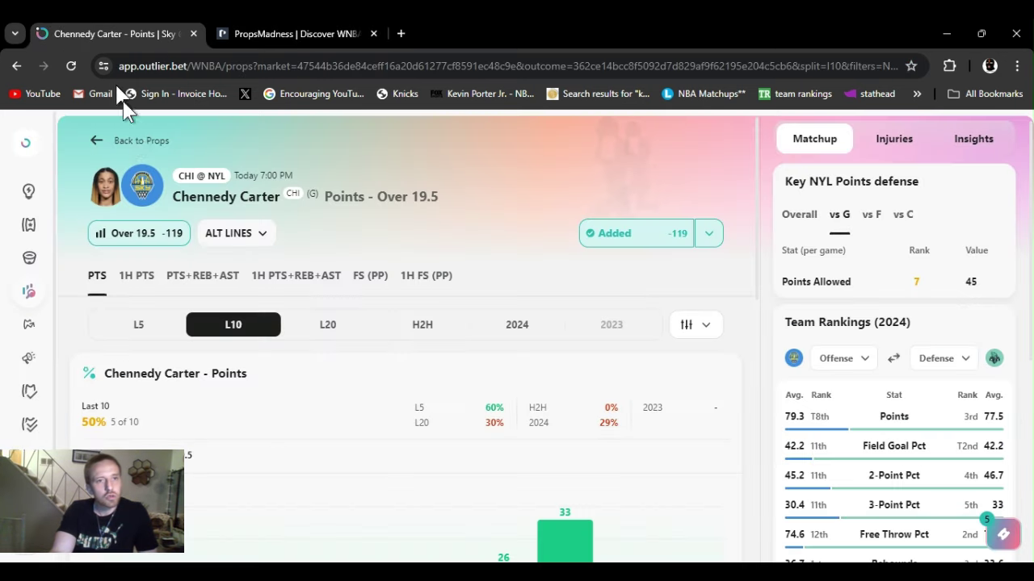
left_click(263, 230)
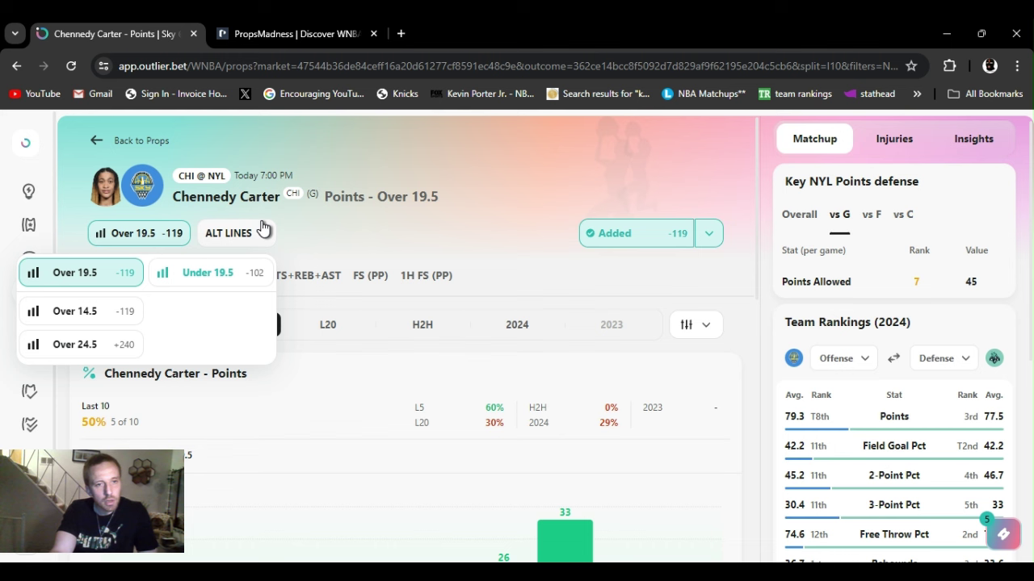
left_click(102, 322)
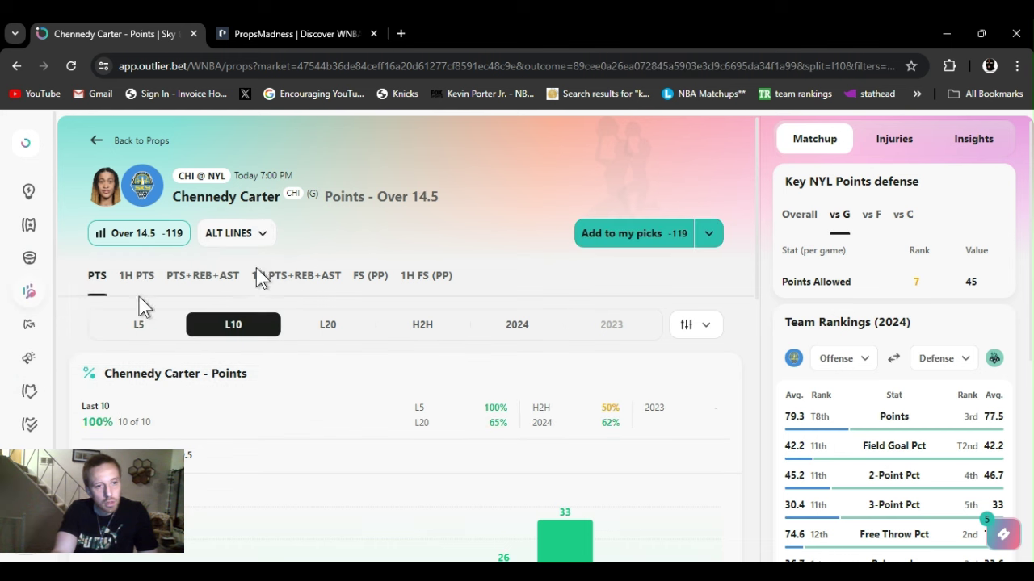
left_click(716, 235)
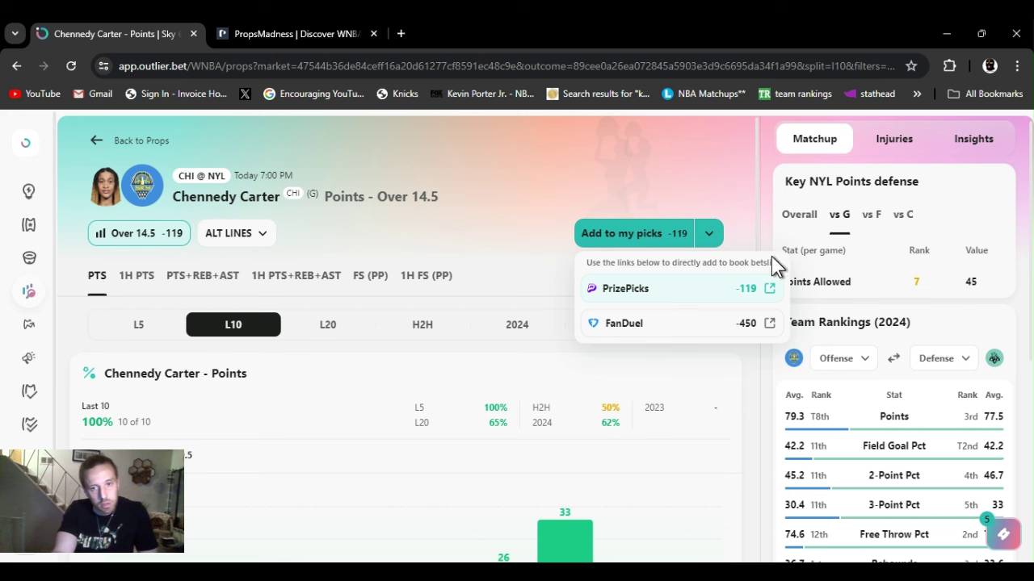
left_click(708, 234)
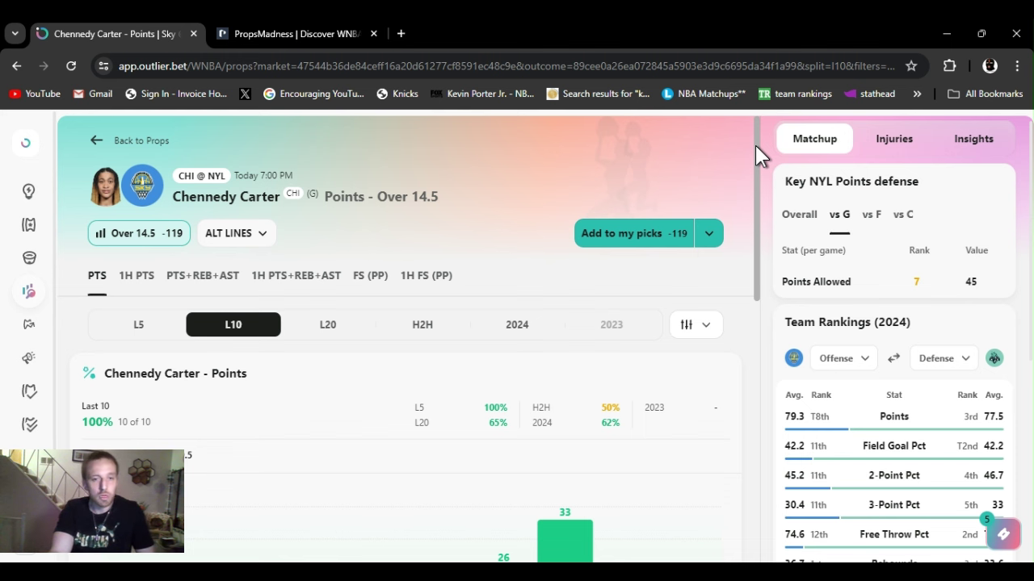
left_click_drag(755, 145, 731, 138)
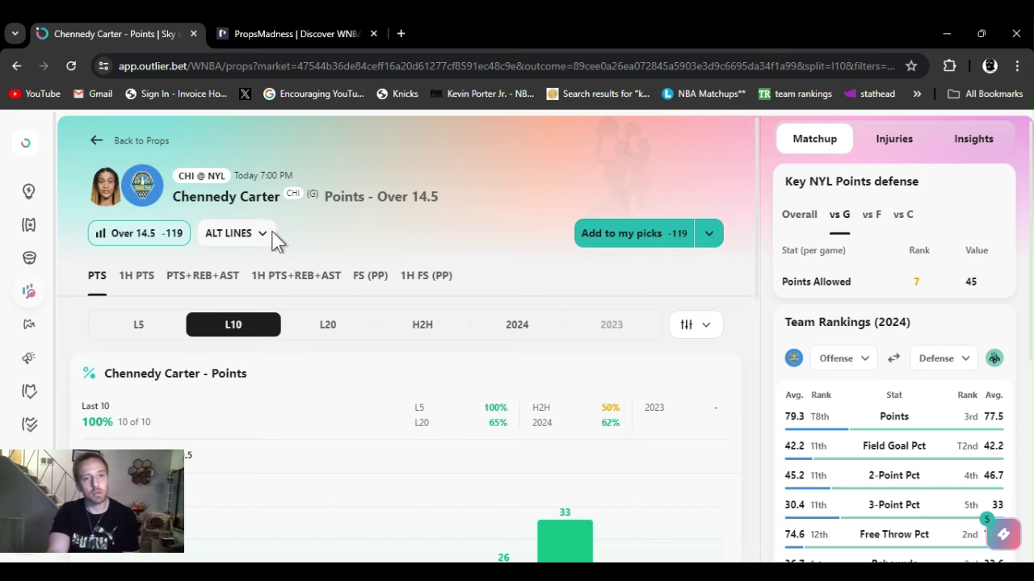
- Reselect the added Over 19.5 points line
left_click(235, 240)
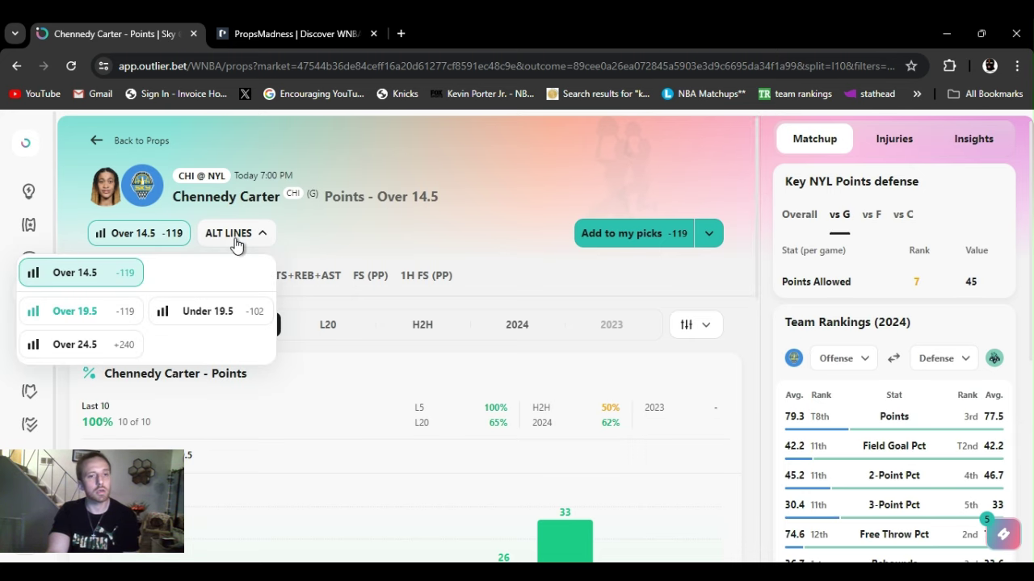
left_click(121, 311)
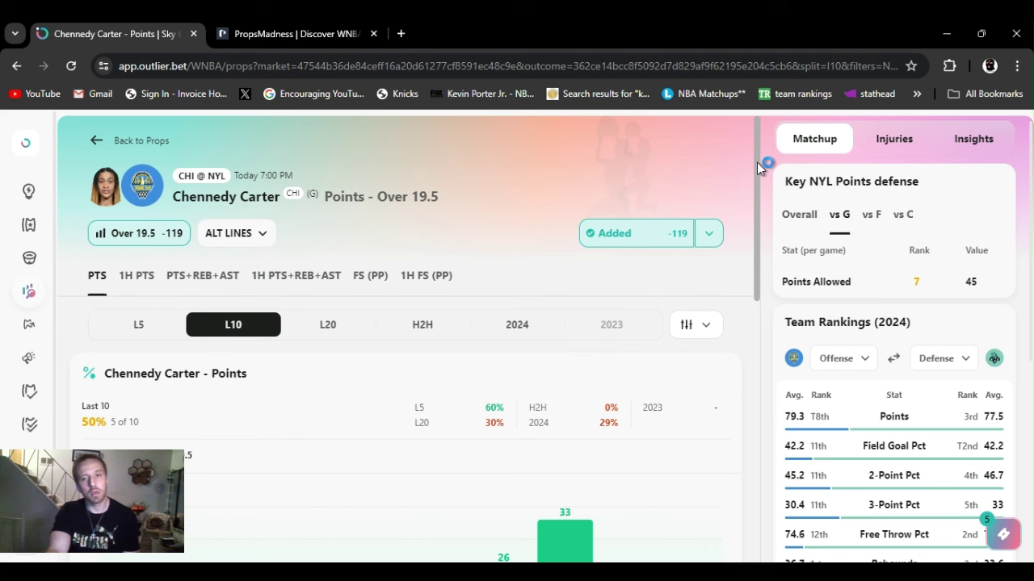
mouse_move(757, 162)
left_mouse_down()
mouse_move(752, 273)
mouse_move(751, 151)
left_mouse_up()
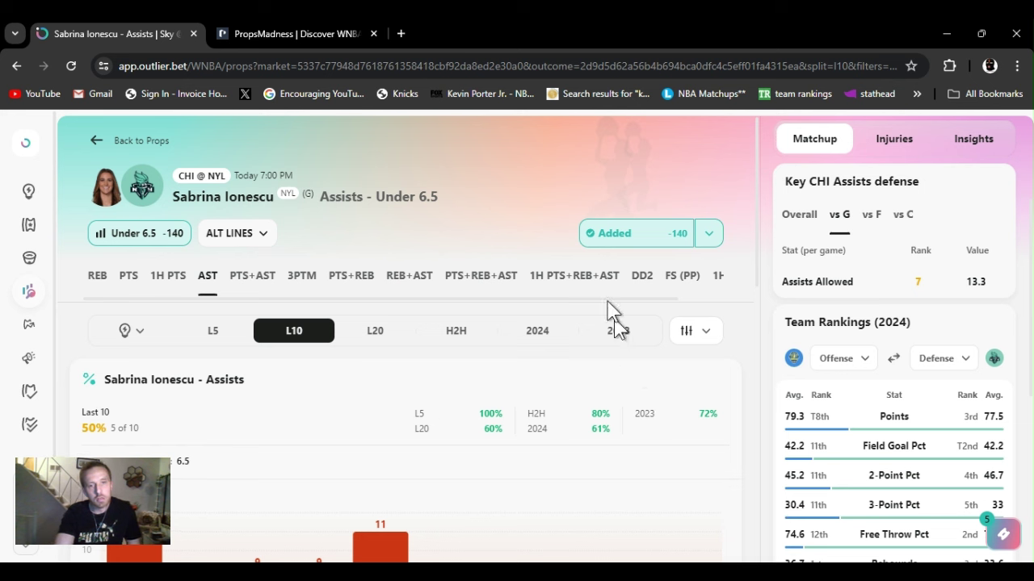
- Check the sportsbook links for Ionescu's Assists Under 6.5 pick, then close them
left_click(709, 237)
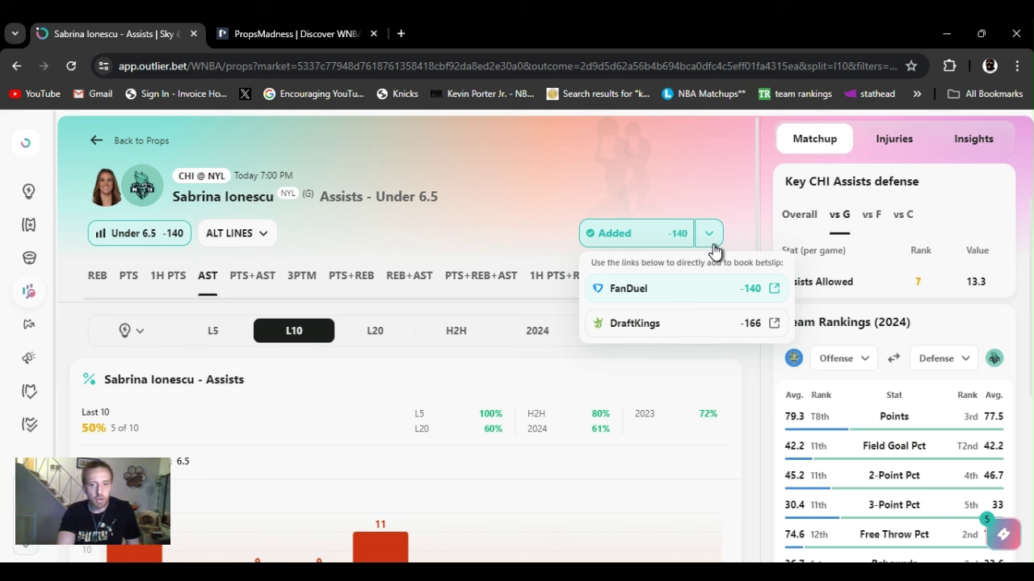
left_click(764, 153)
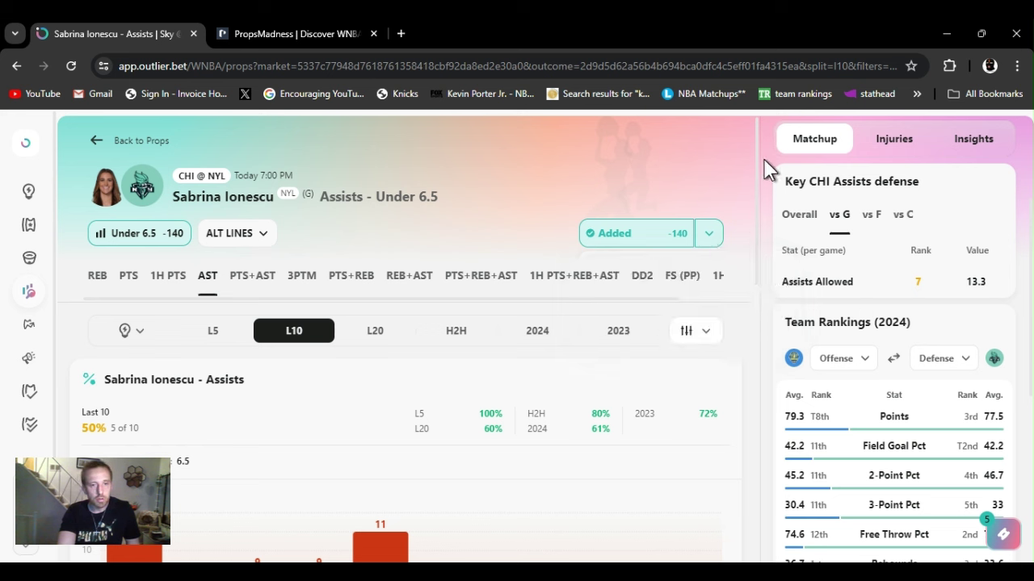
left_click_drag(766, 180, 771, 210)
left_click(770, 207)
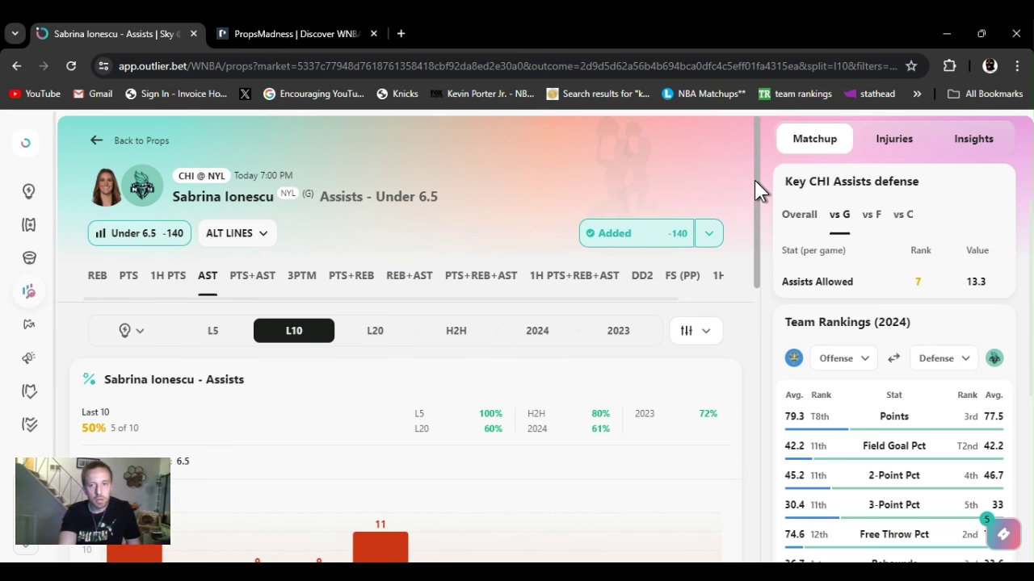
scroll(755, 180, "down", 1)
- View Chicago's overall assists-allowed ranking
left_click(798, 216)
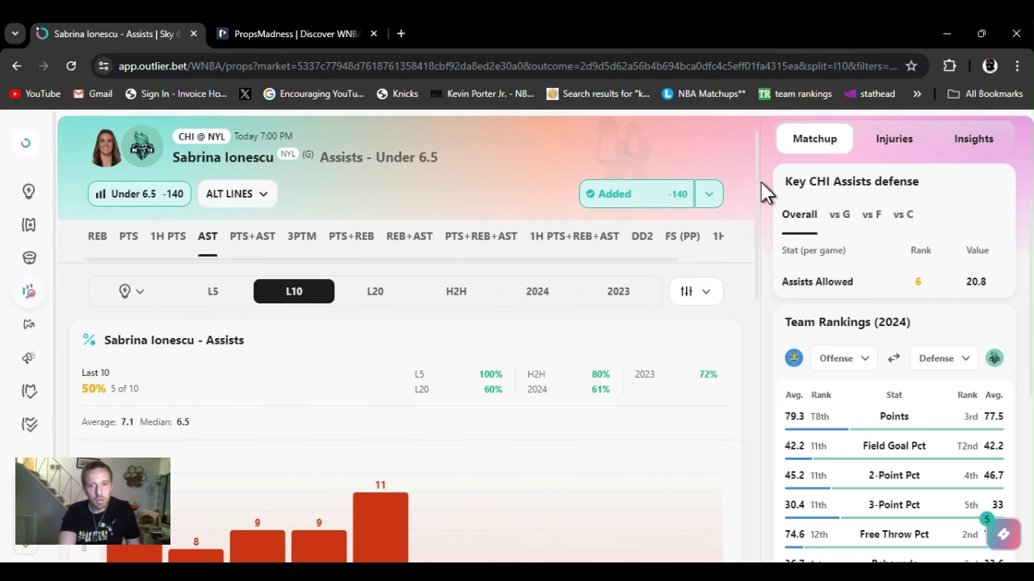
left_click_drag(755, 179, 751, 241)
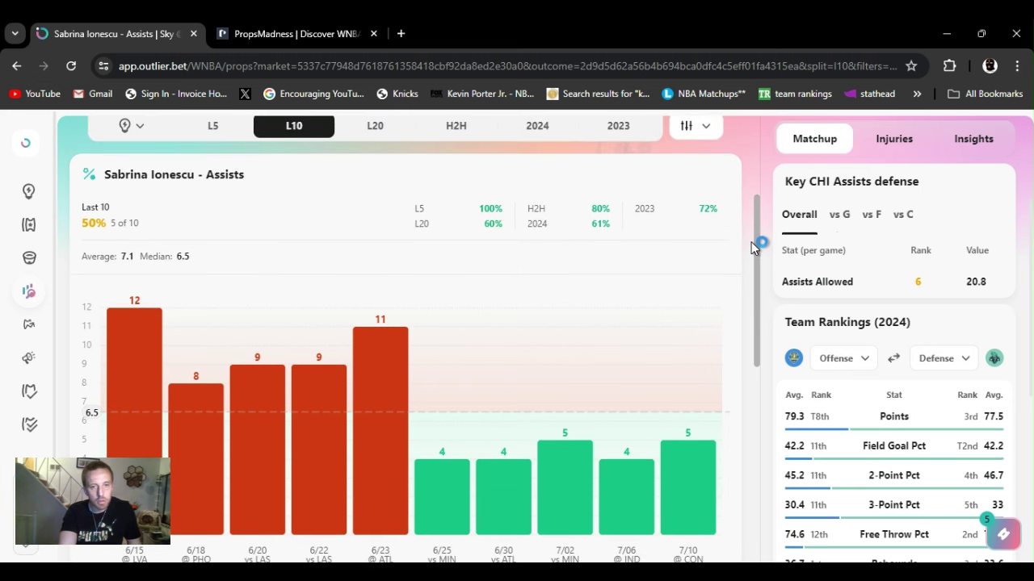
left_click_drag(751, 241, 762, 185)
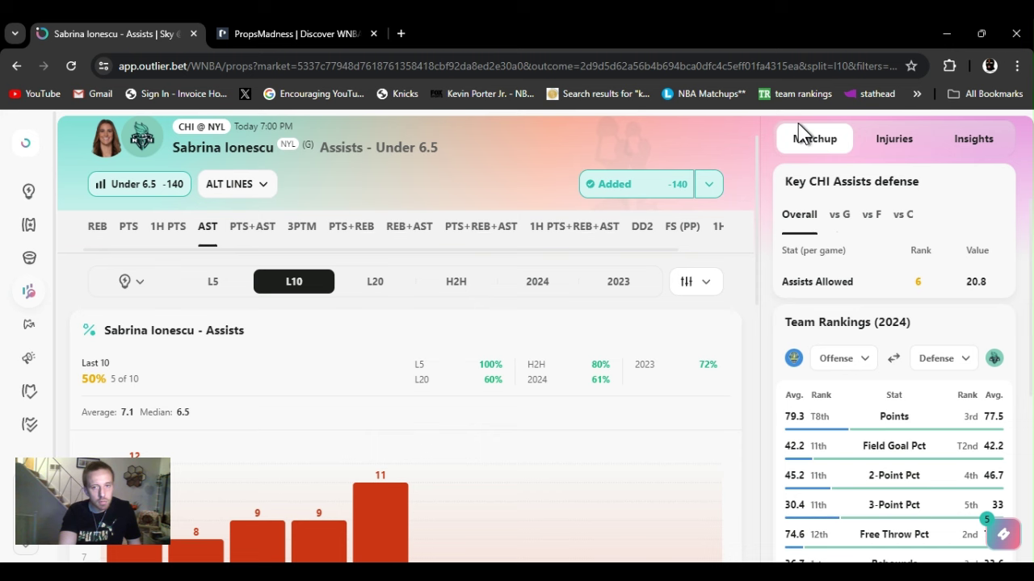
left_click_drag(755, 147, 754, 267)
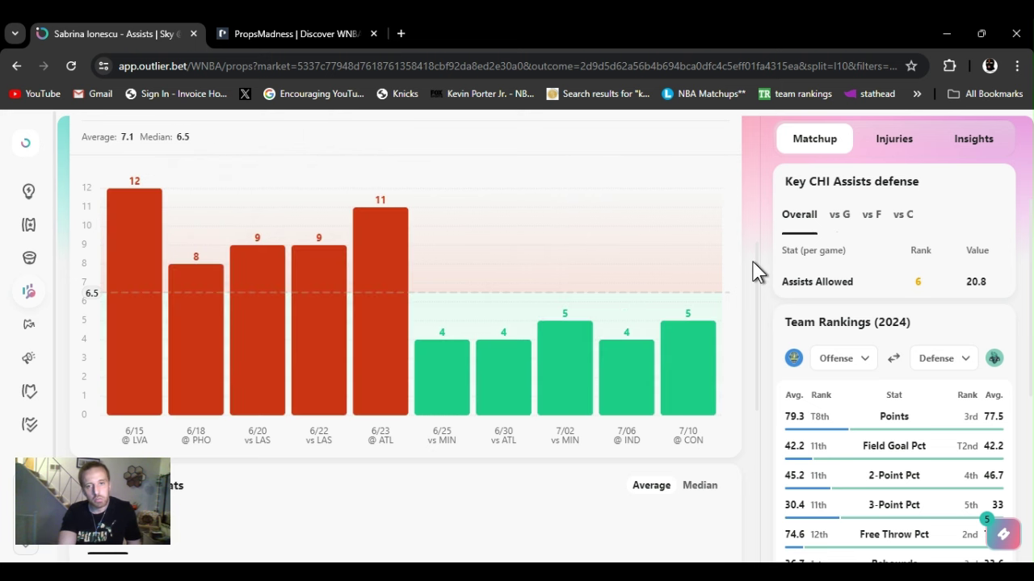
left_click_drag(757, 263, 749, 203)
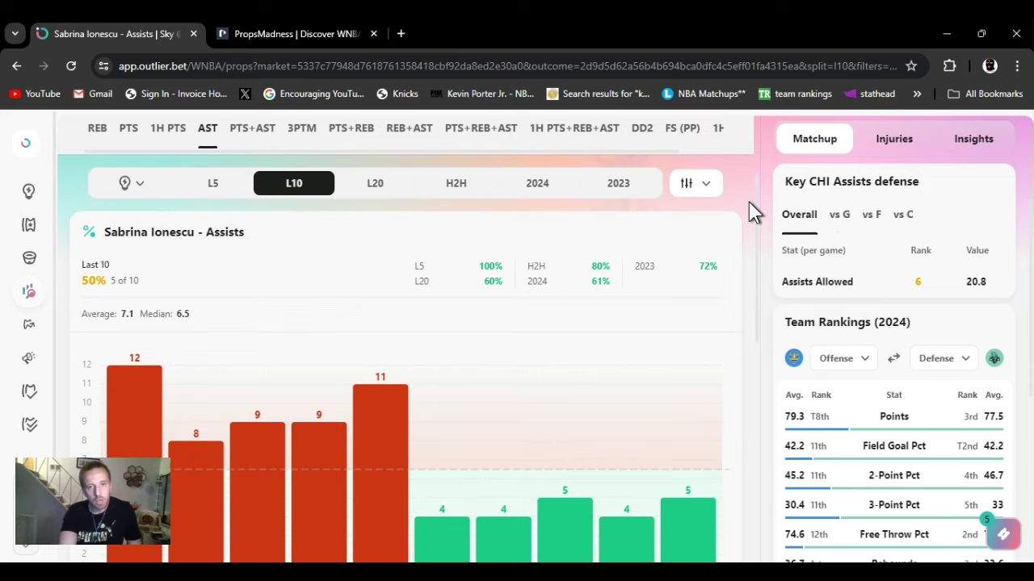
- Switch the assists chart to the 2024 season: under 6.5 in 14 of 23 games
left_click(537, 183)
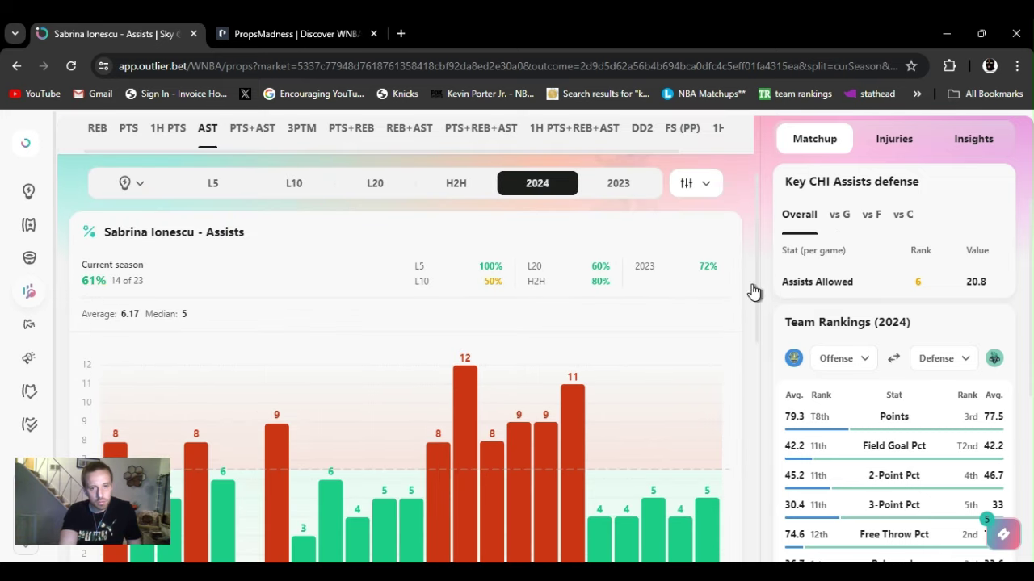
left_click_drag(758, 297, 756, 370)
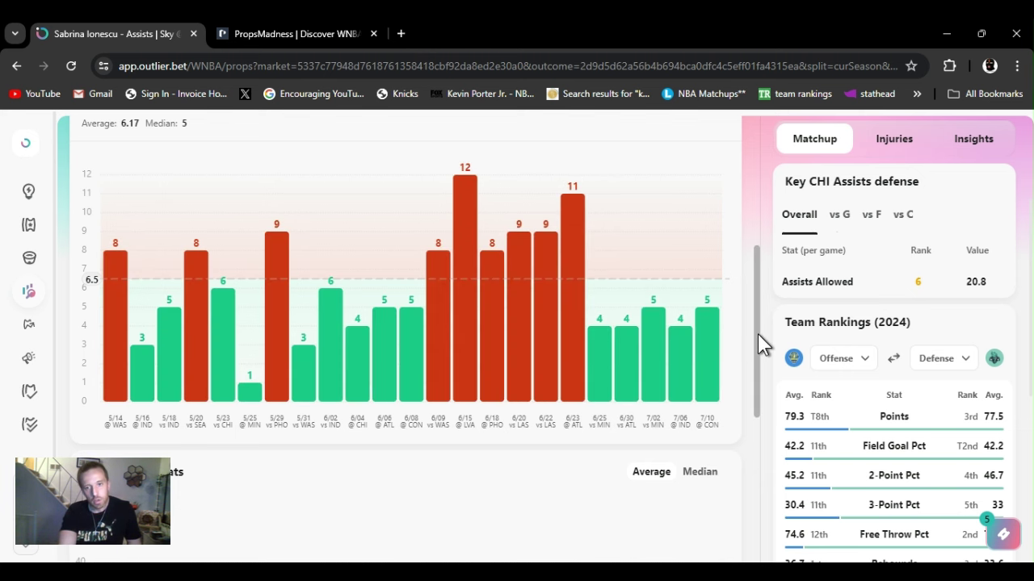
left_click_drag(757, 332, 743, 218)
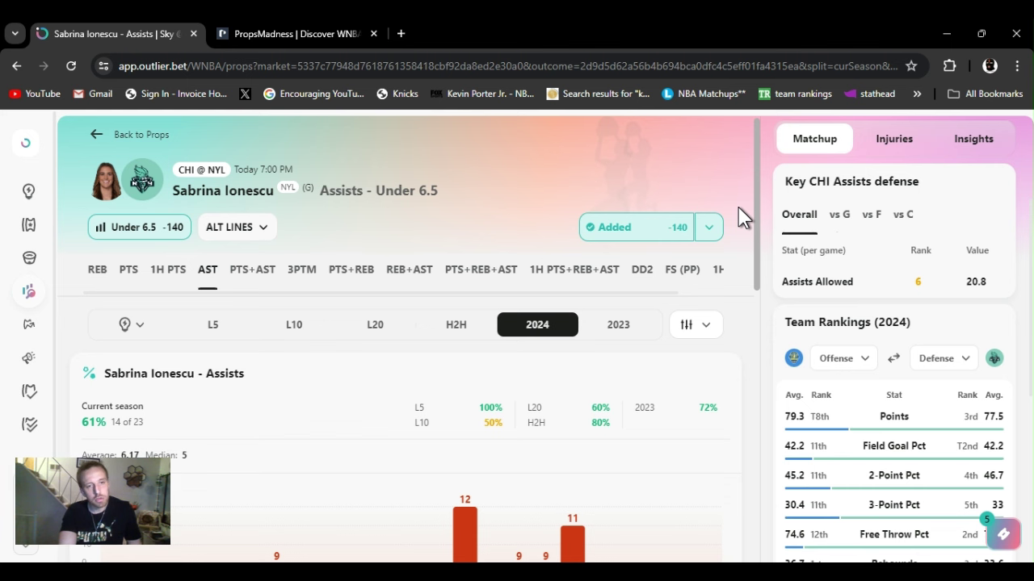
scroll(739, 207, "up", 1)
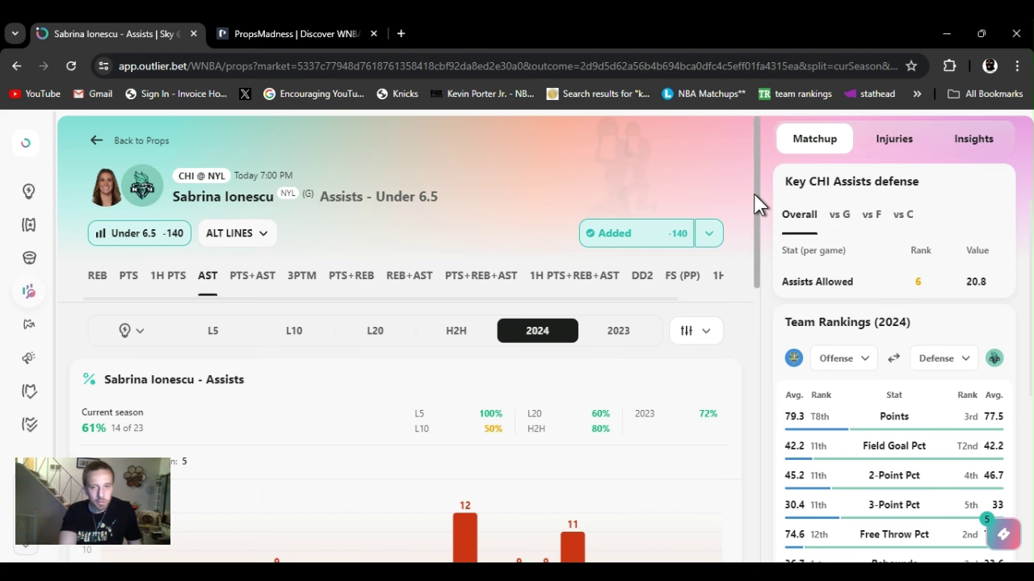
left_click_drag(755, 203, 746, 165)
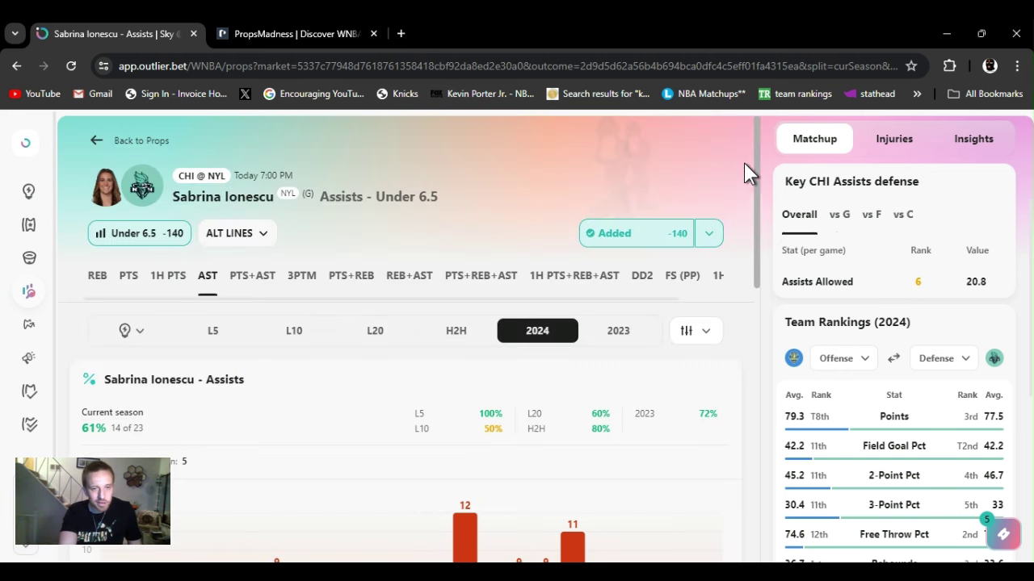
- Show Ionescu's assists over her last 5 games
left_click(215, 333)
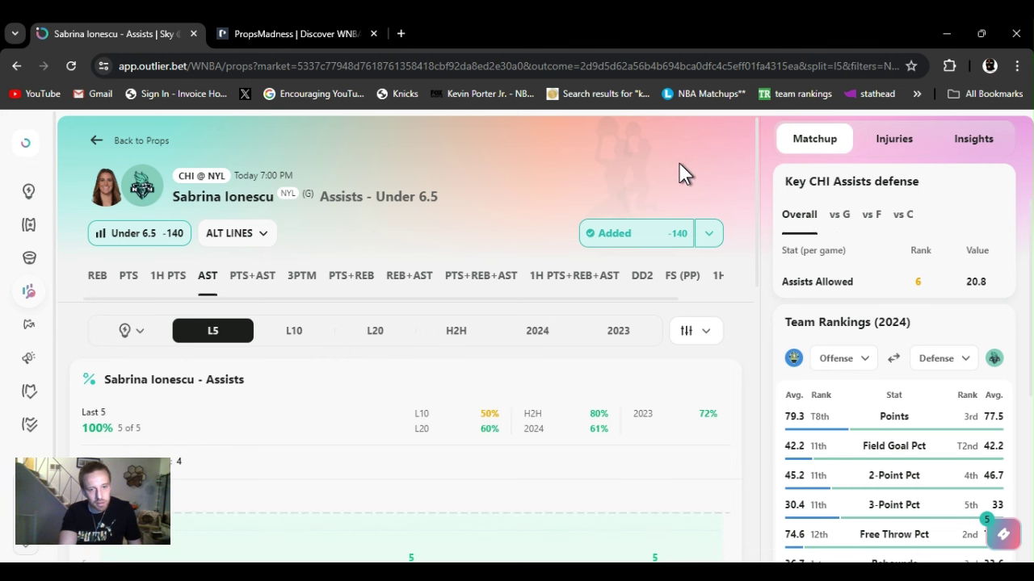
left_click_drag(755, 173, 757, 285)
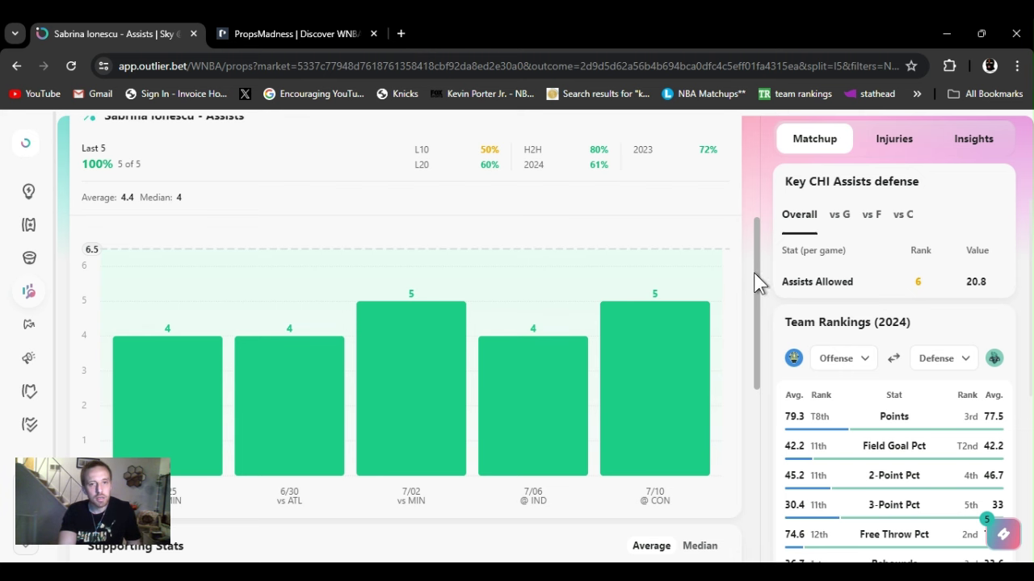
scroll(504, 180, "up", 3)
- Show her head-to-head assists vs Chicago and Chicago's assists allowed to guards (rank 7, 13.3)
left_click(457, 197)
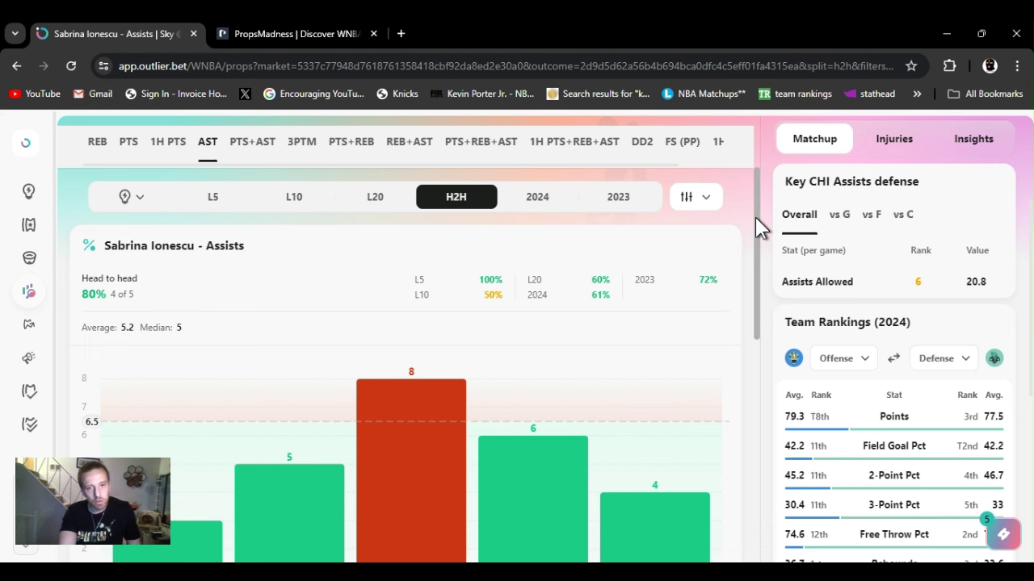
scroll(757, 228, "down", 3)
mouse_move(700, 300)
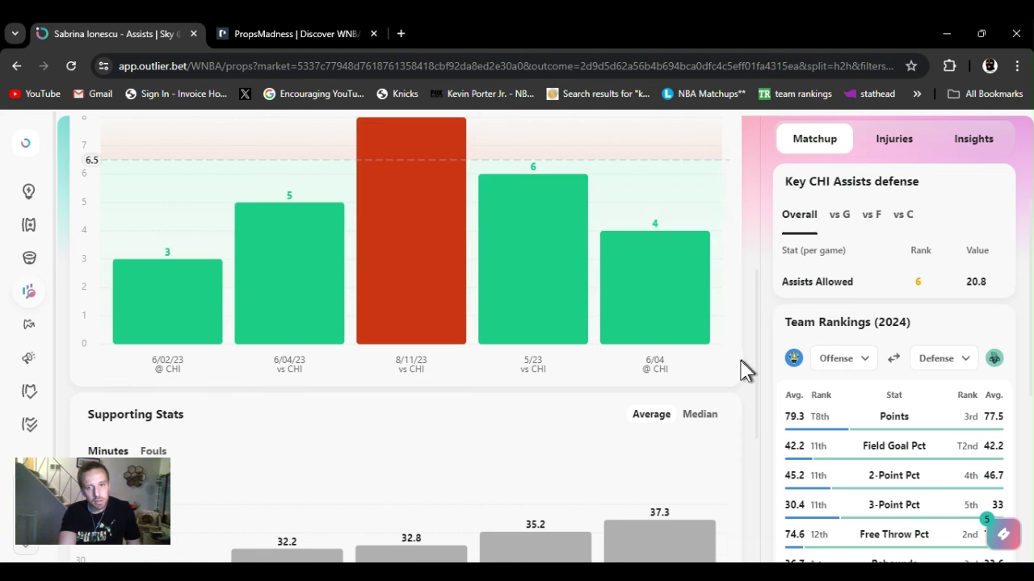
left_click_drag(756, 360, 723, 215)
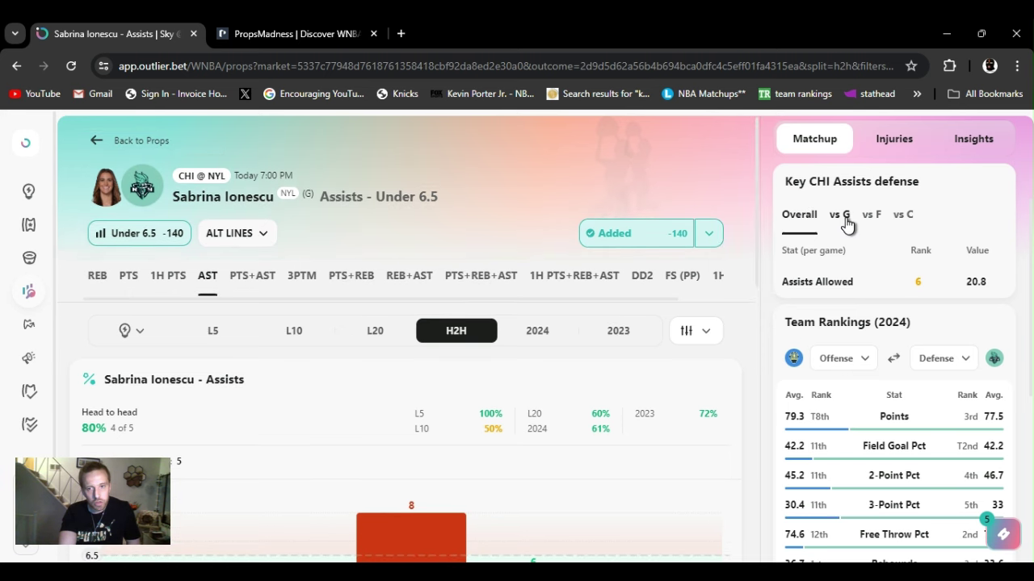
left_click(845, 219)
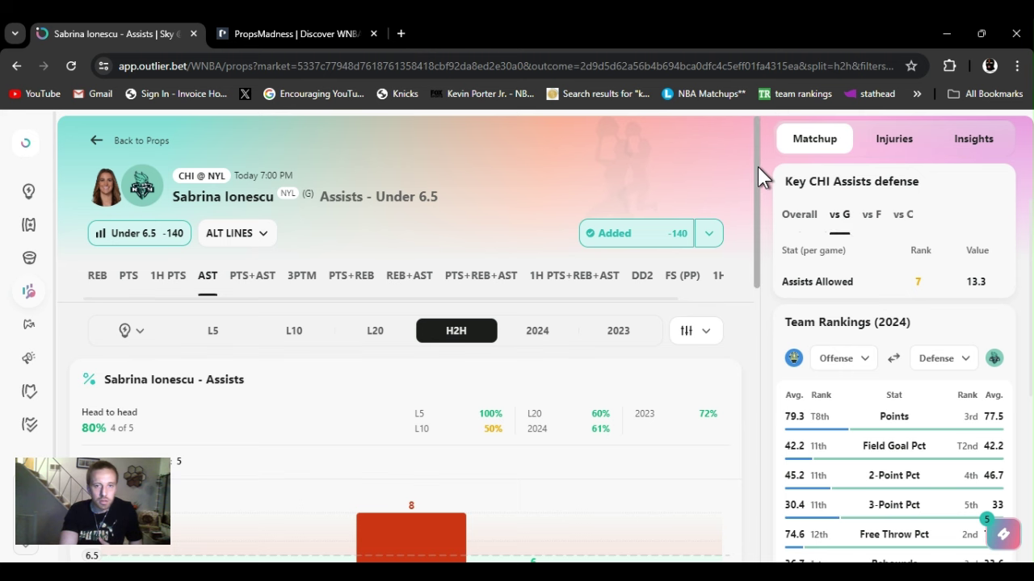
left_click_drag(758, 166, 742, 152)
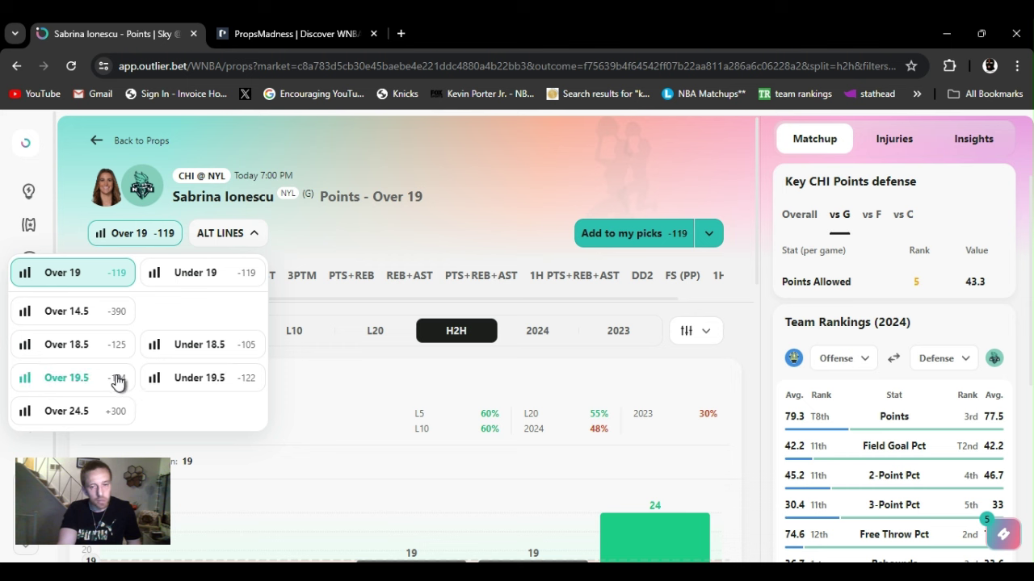
- Switch Ionescu's points prop to Over 18.5 at -125 and check its DraftKings betslip link
left_click(87, 346)
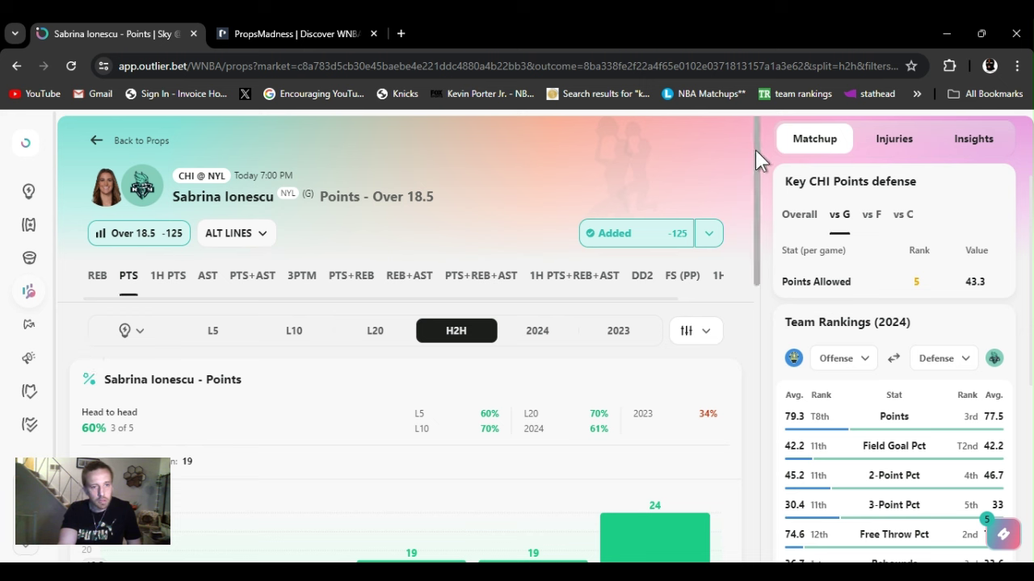
scroll(760, 199, "down", 1)
scroll(760, 200, "up", 1)
left_click(709, 235)
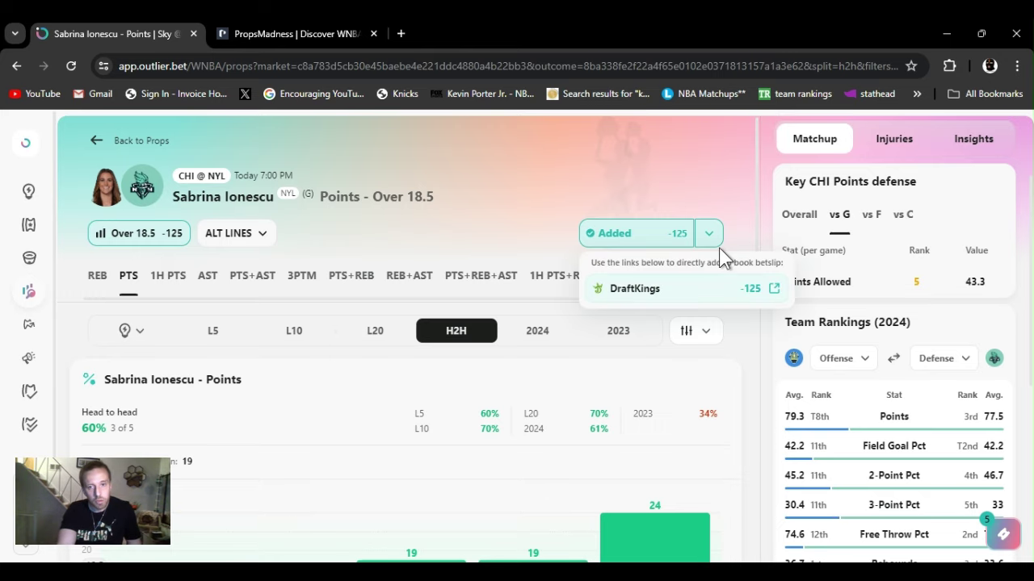
left_click(743, 194)
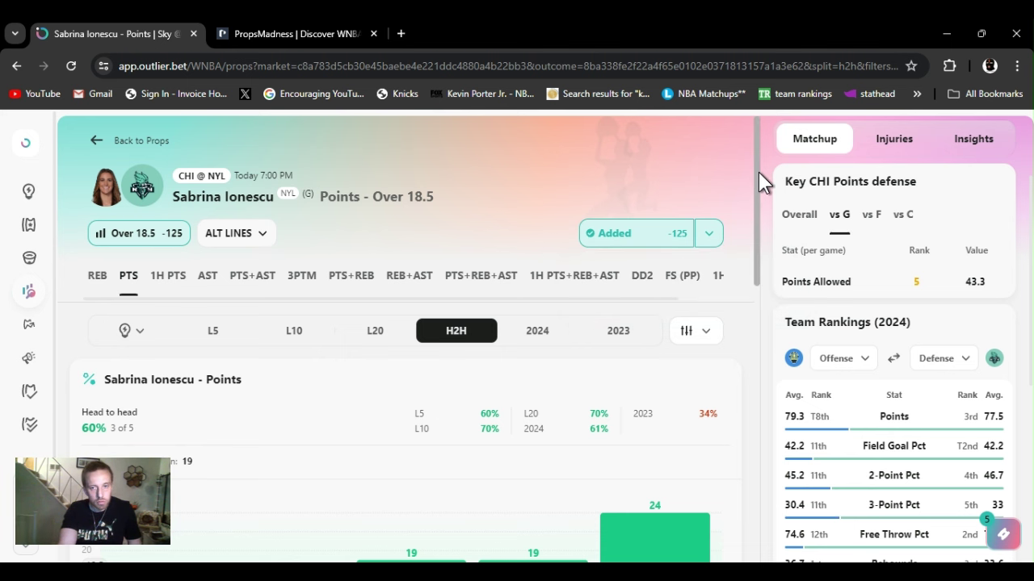
scroll(769, 240, "down", 2)
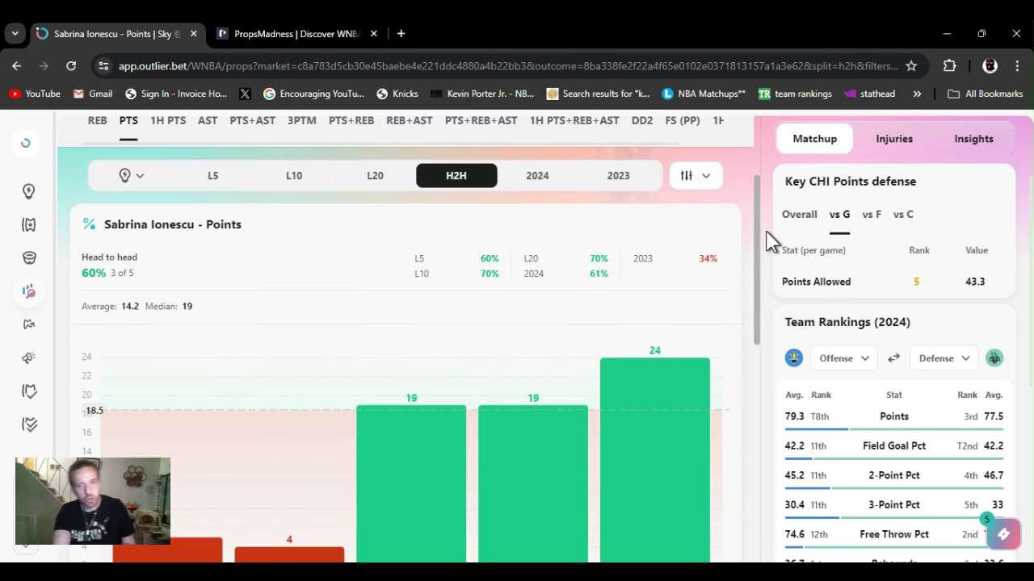
scroll(768, 222, "up", 2)
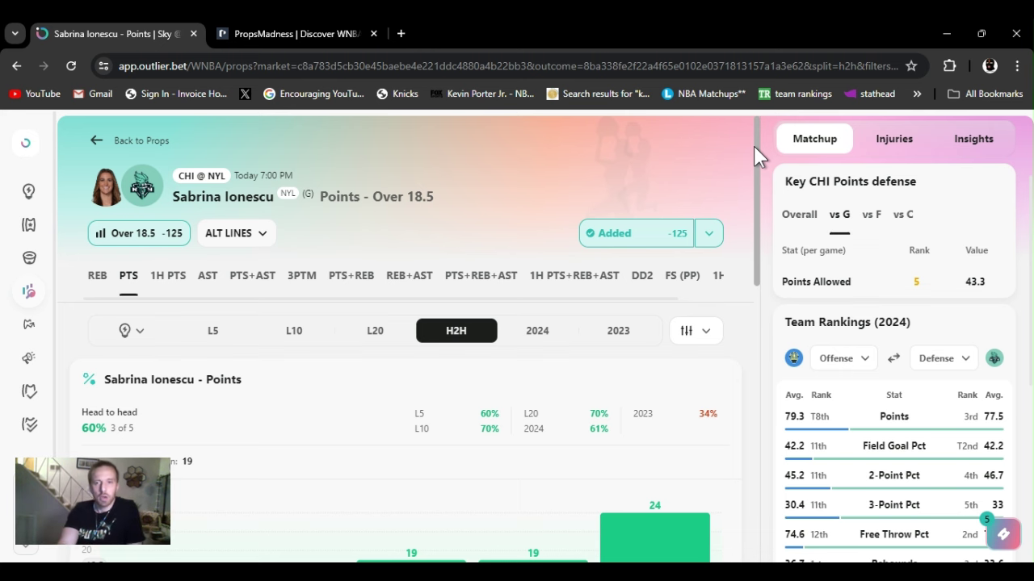
left_click_drag(753, 146, 745, 187)
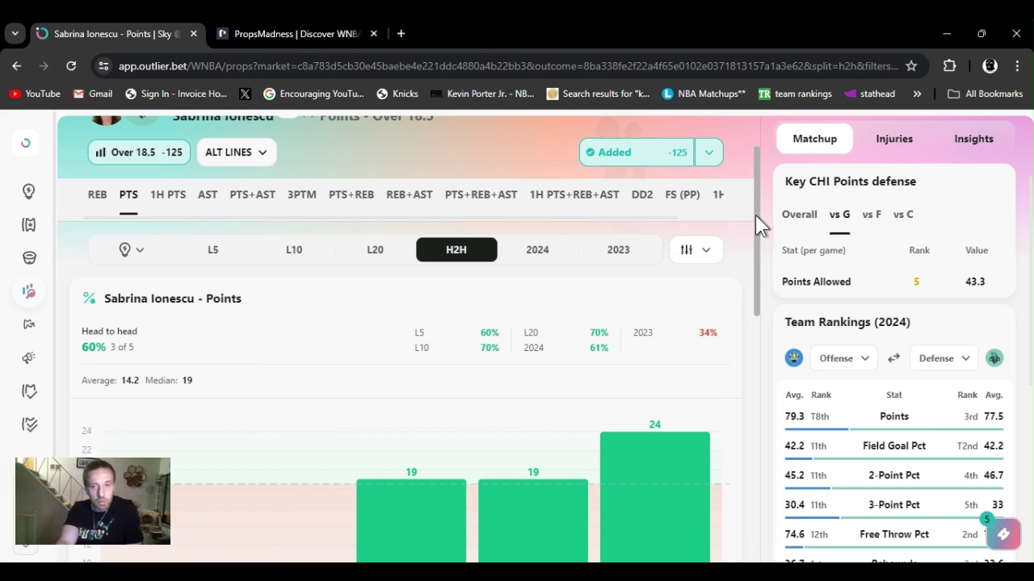
left_click(547, 255)
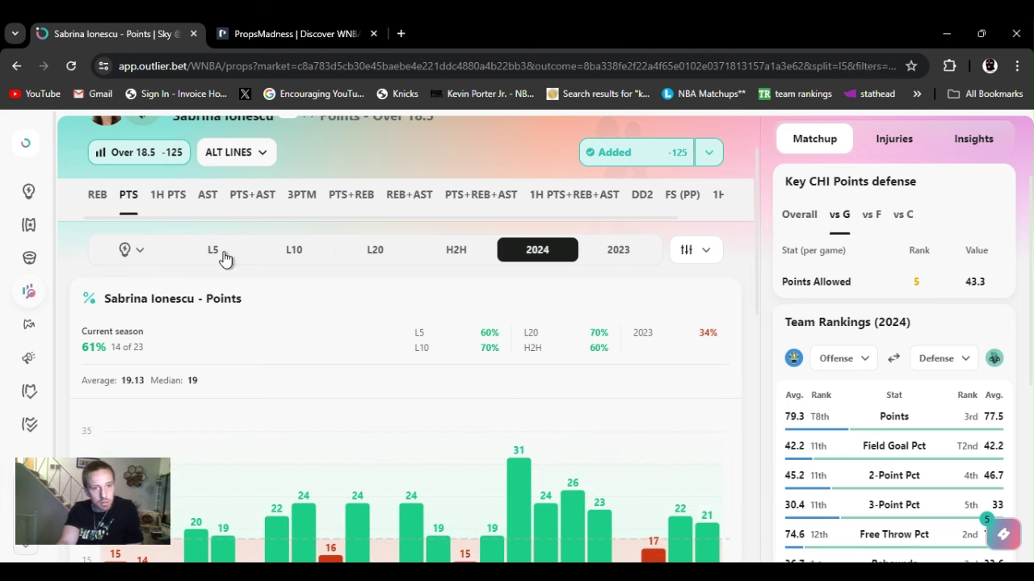
left_click(225, 257)
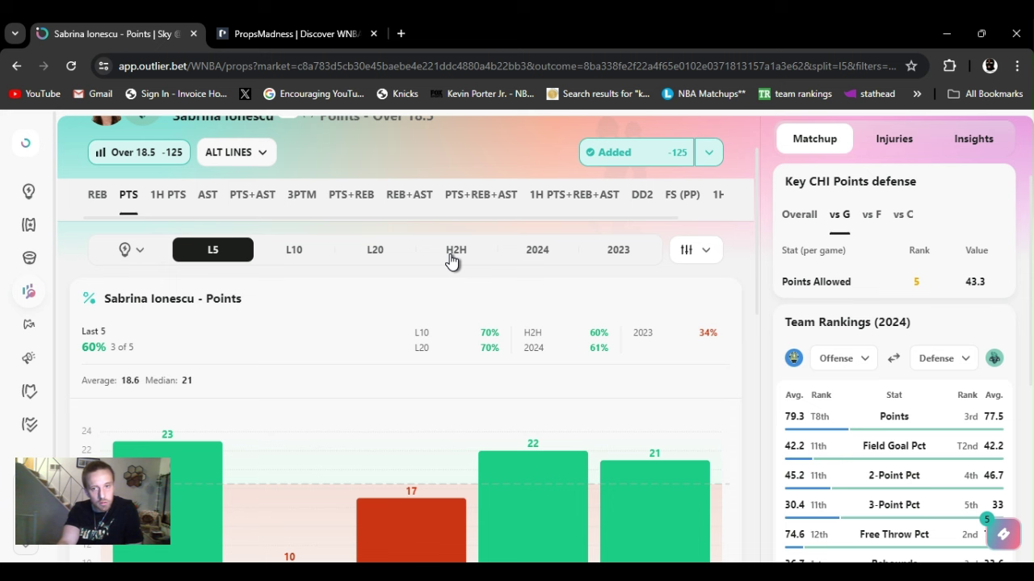
scroll(743, 258, "down", 3)
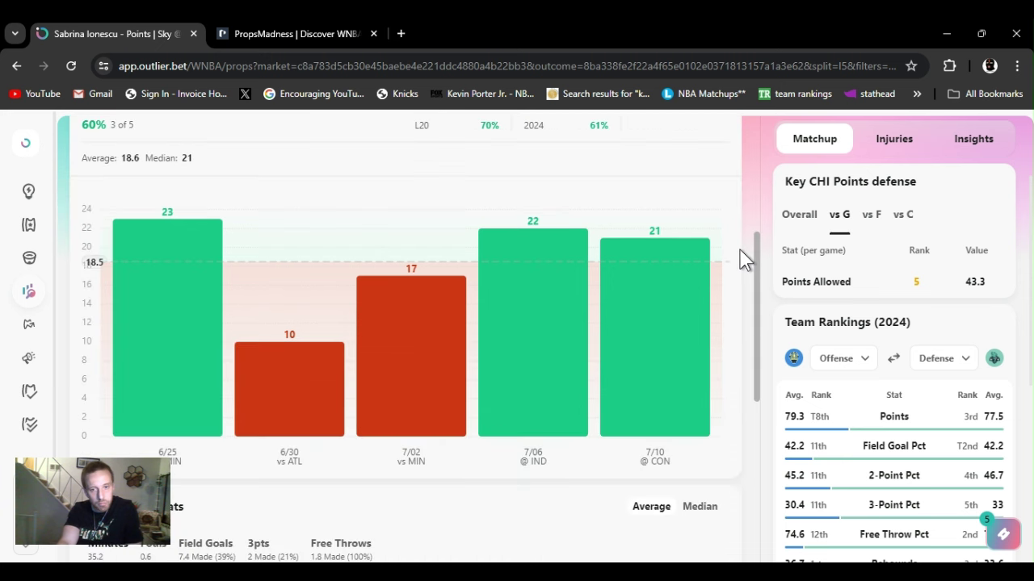
scroll(743, 253, "down", 1)
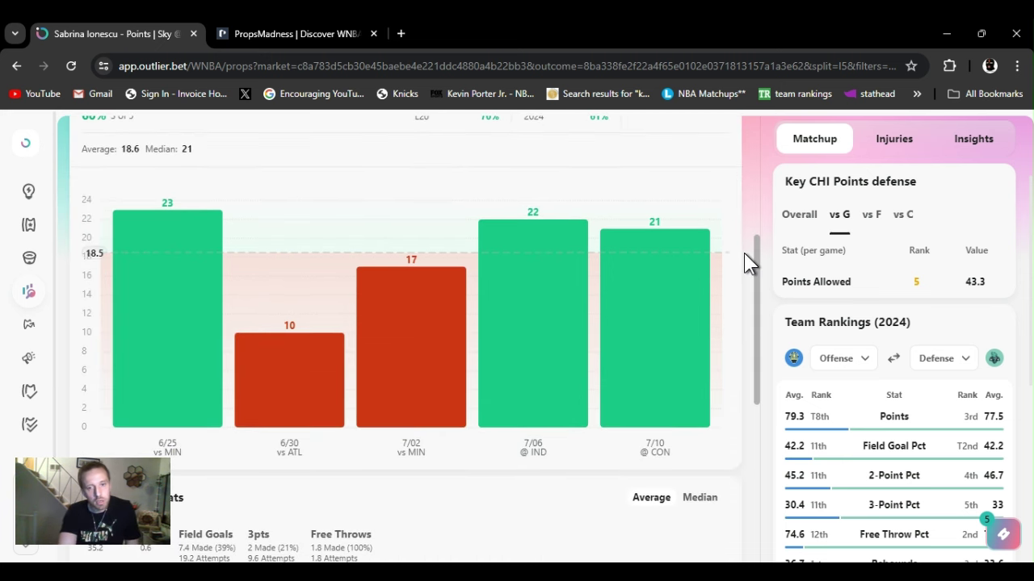
scroll(744, 242, "up", 1)
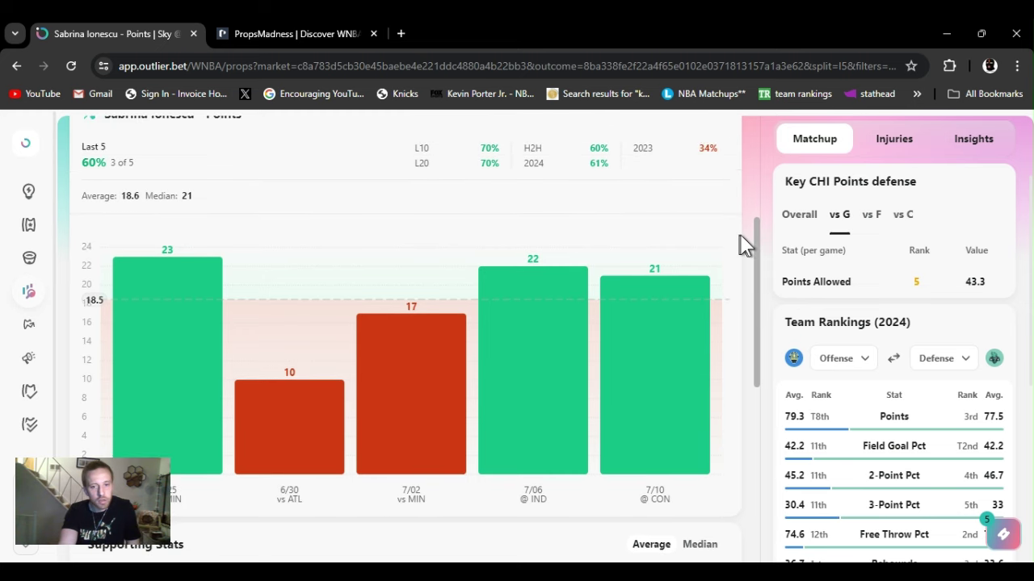
scroll(743, 256, "down", 1)
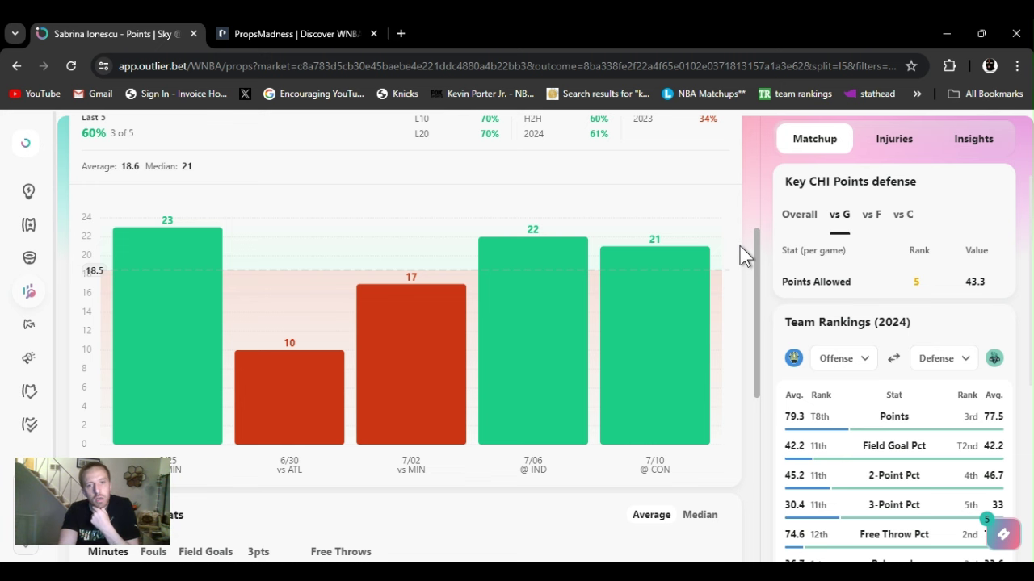
scroll(731, 226, "up", 4)
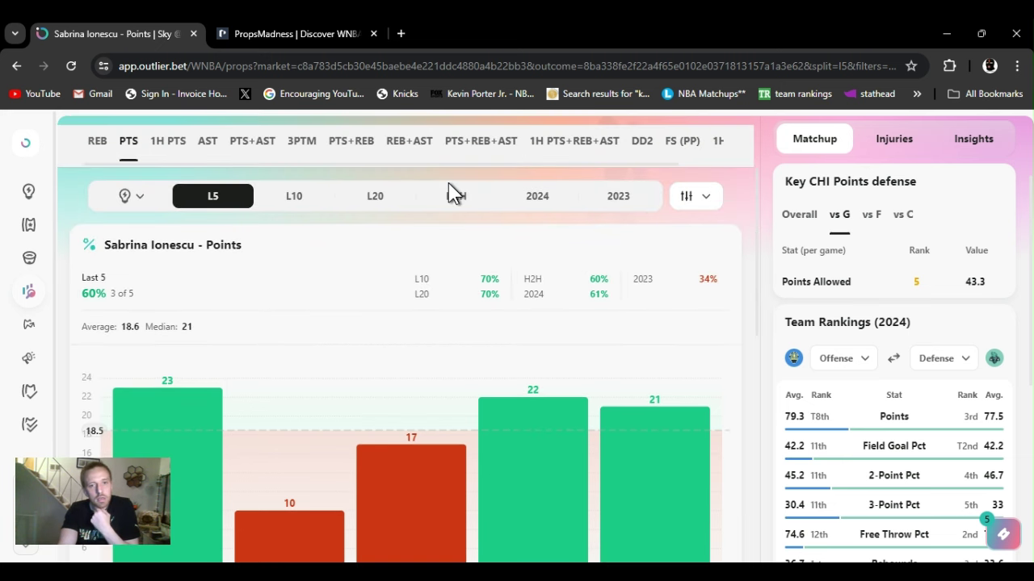
left_click(454, 195)
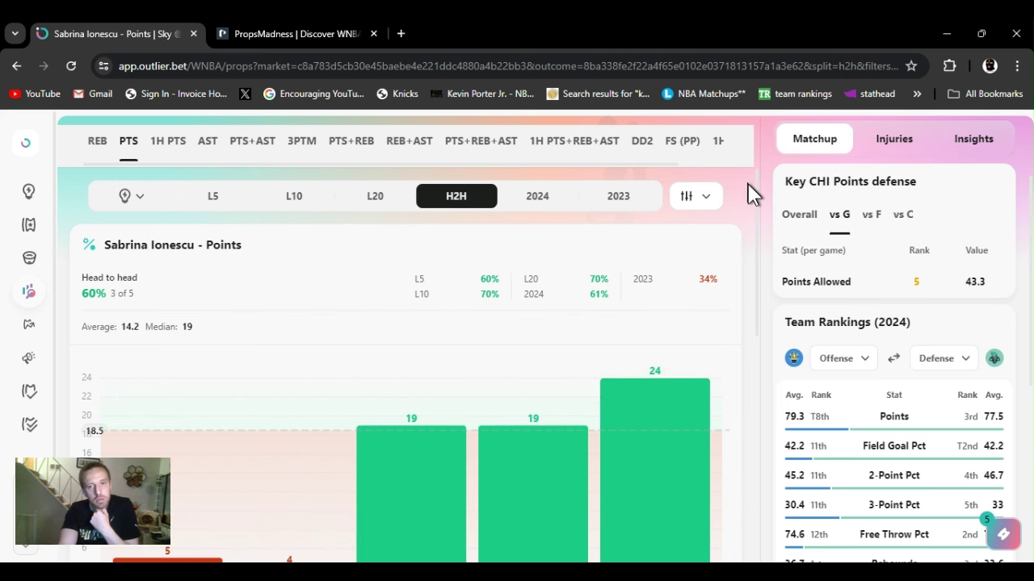
left_click_drag(759, 202, 759, 291)
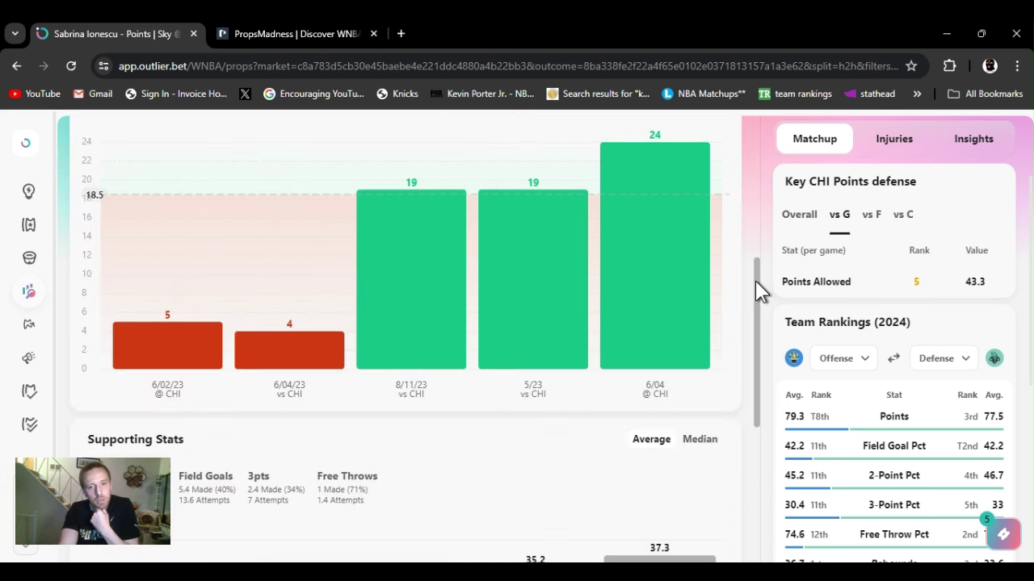
mouse_move(539, 320)
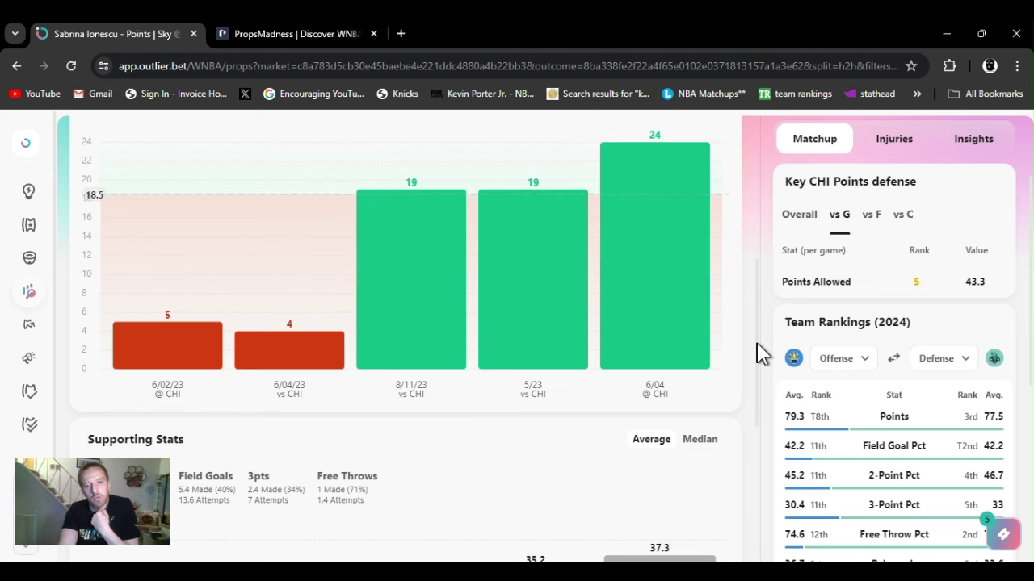
left_click_drag(757, 345, 720, 169)
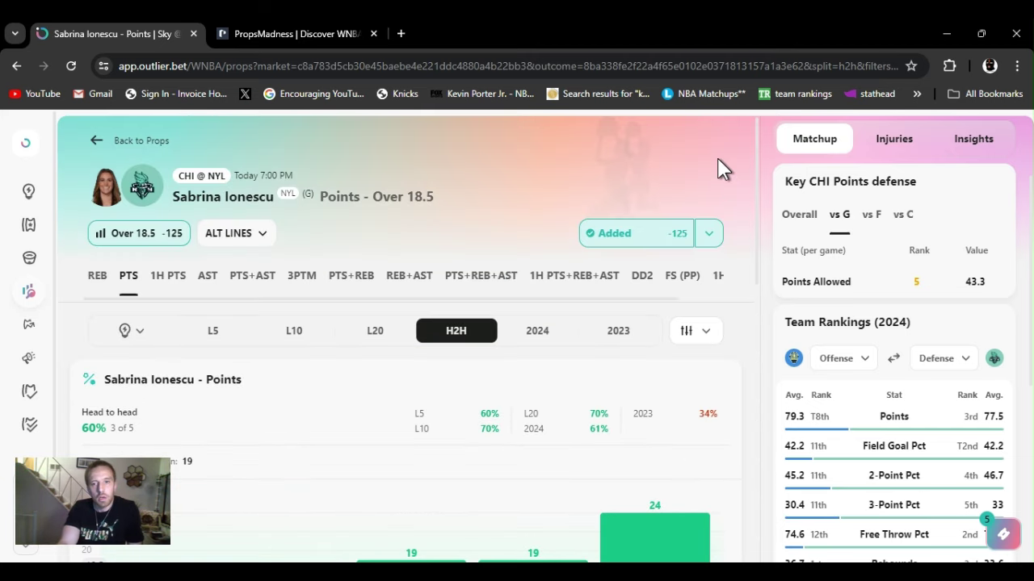
left_click(810, 224)
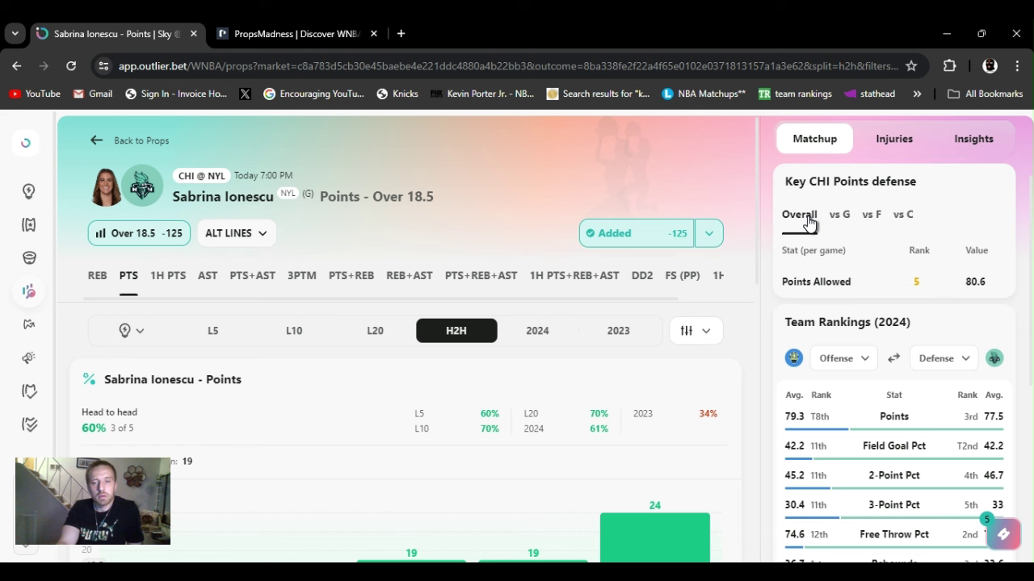
left_click(844, 220)
left_click(862, 219)
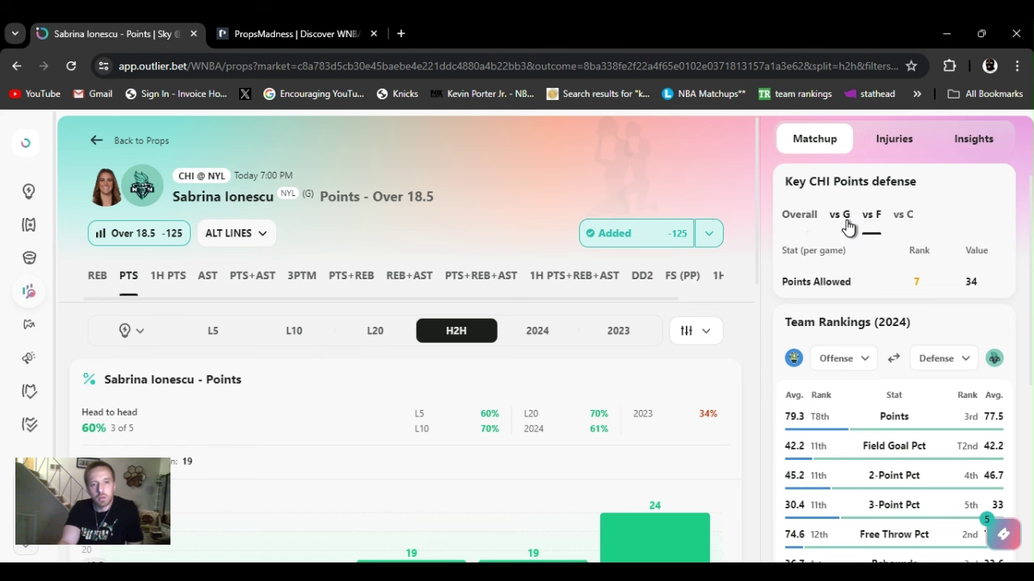
left_click(844, 220)
scroll(758, 289, "down", 4)
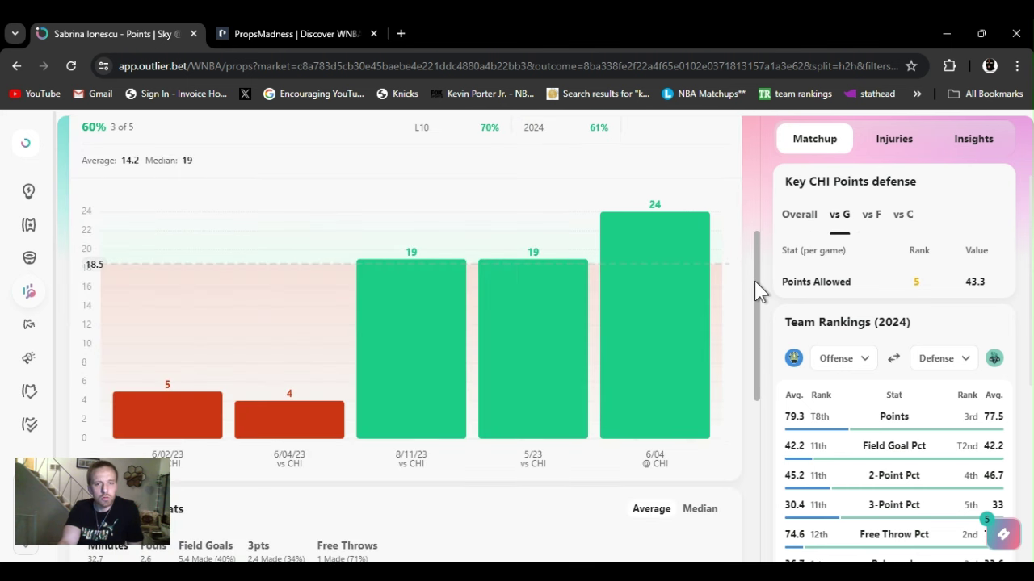
left_click_drag(755, 281, 738, 383)
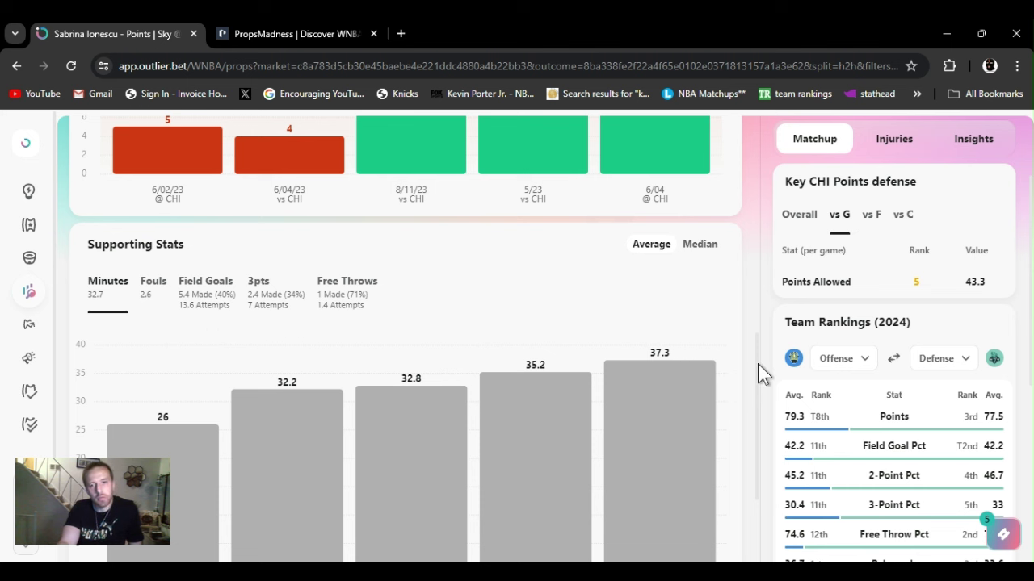
left_click_drag(757, 363, 745, 186)
- Open Ionescu's PropsMadness points page (19.5 at -106) and show opposing defense ranks on her shot chart
left_click(311, 30)
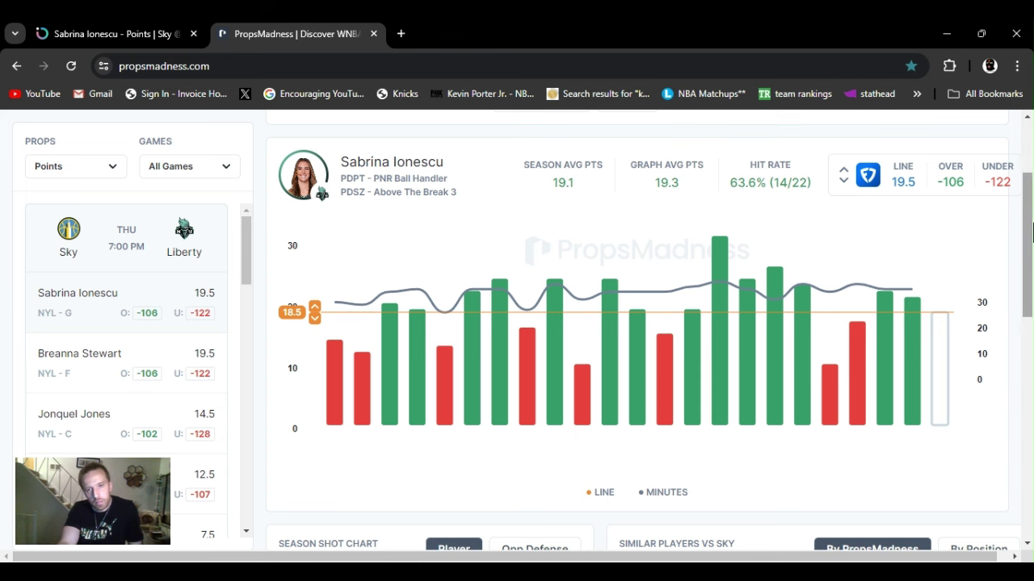
left_click_drag(1028, 230, 1030, 373)
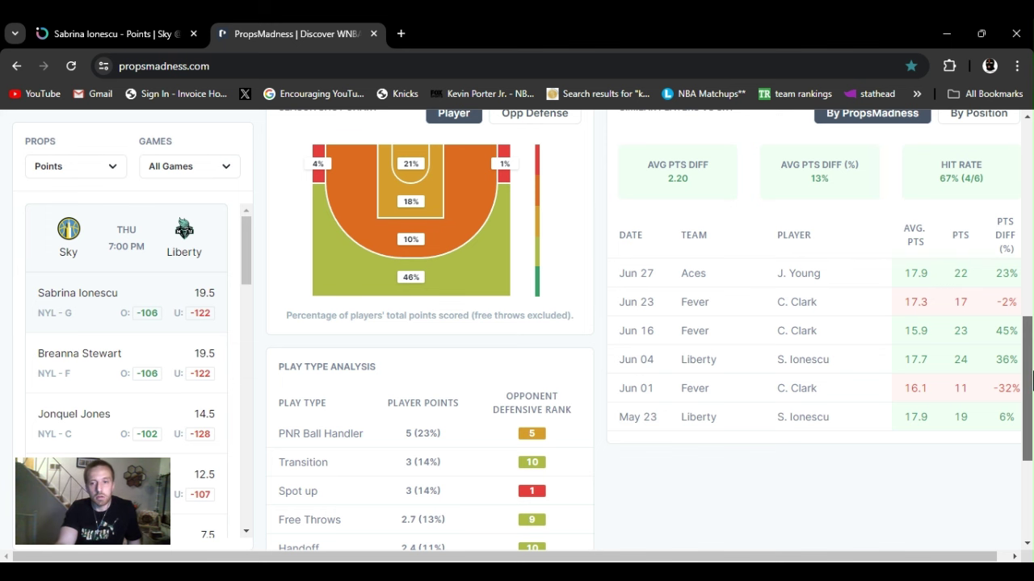
left_click_drag(1031, 380, 1030, 356)
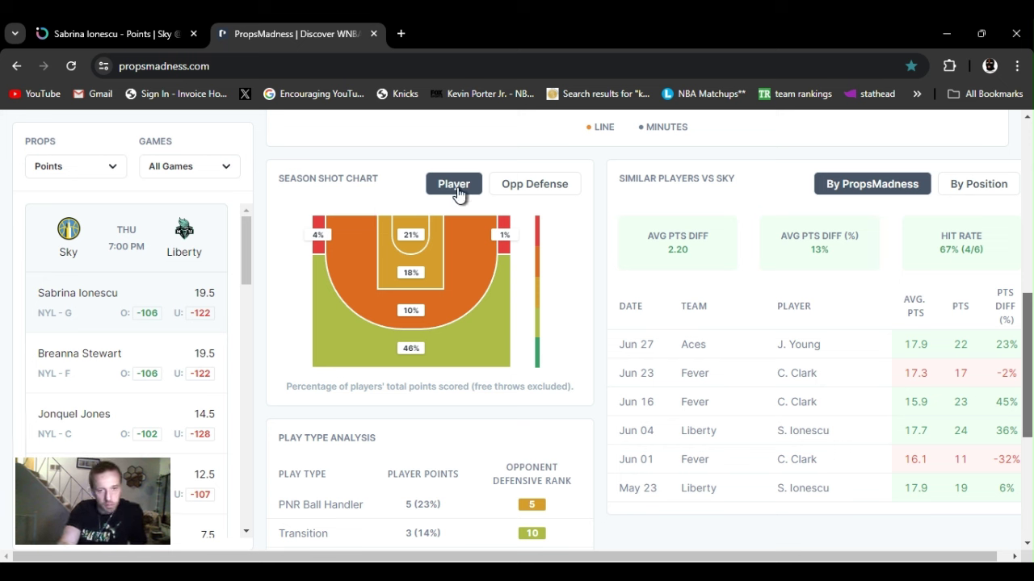
left_click(517, 190)
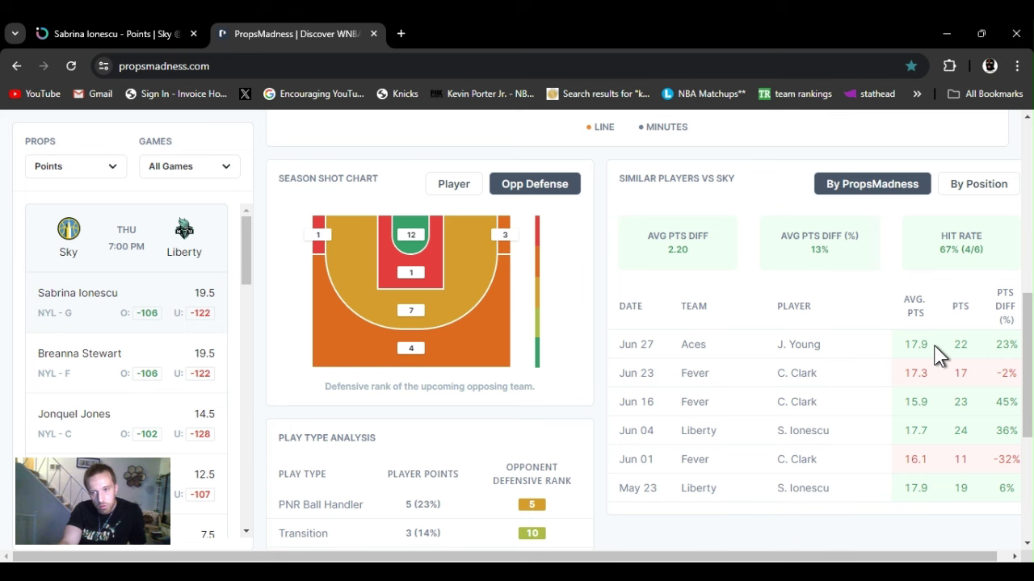
left_click_drag(1031, 346, 1031, 153)
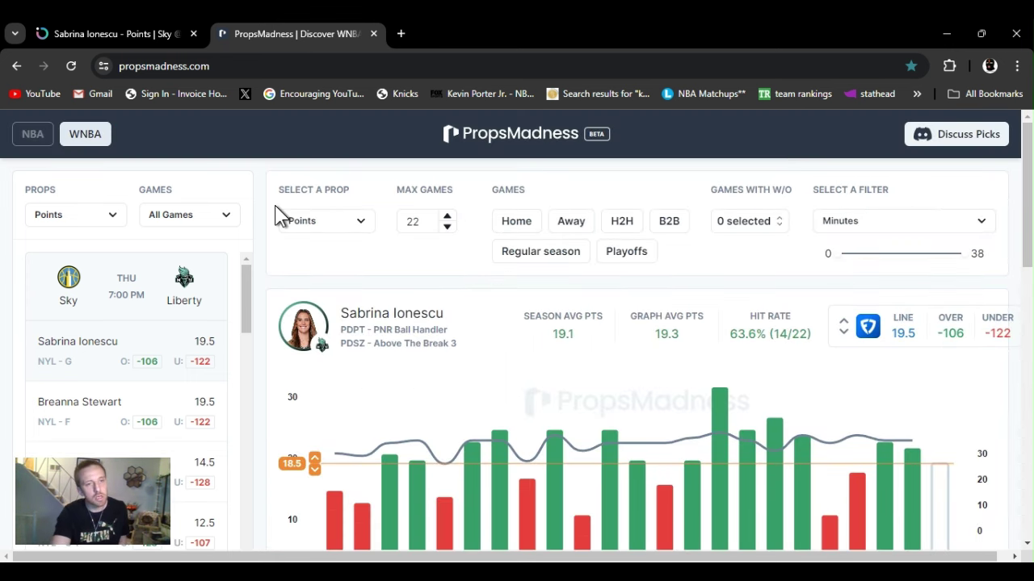
- Return to Ionescu's Outlier points prop, review its chart and Supporting Stats, and check the alternate lines
left_click(122, 30)
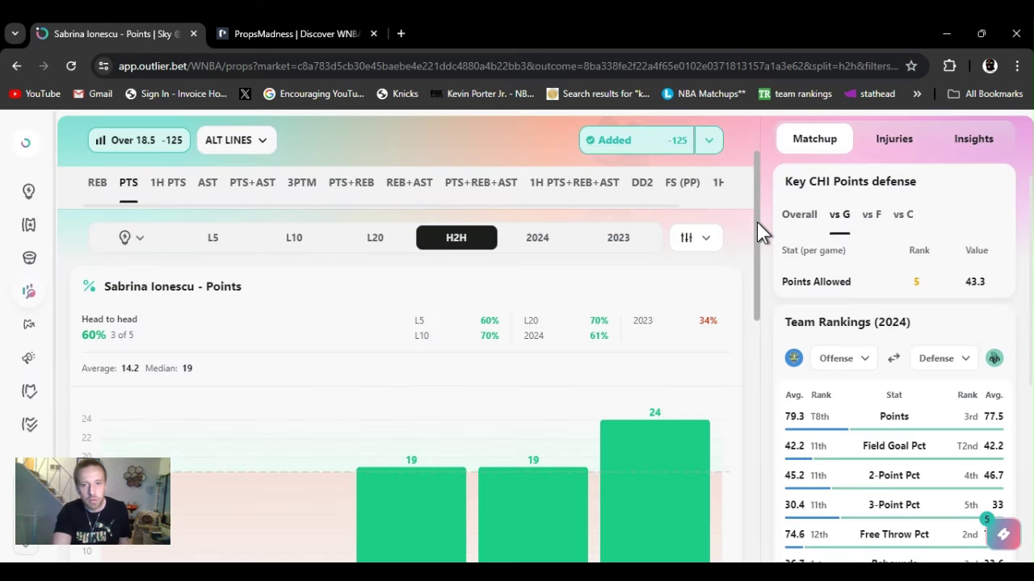
left_click_drag(757, 222, 756, 146)
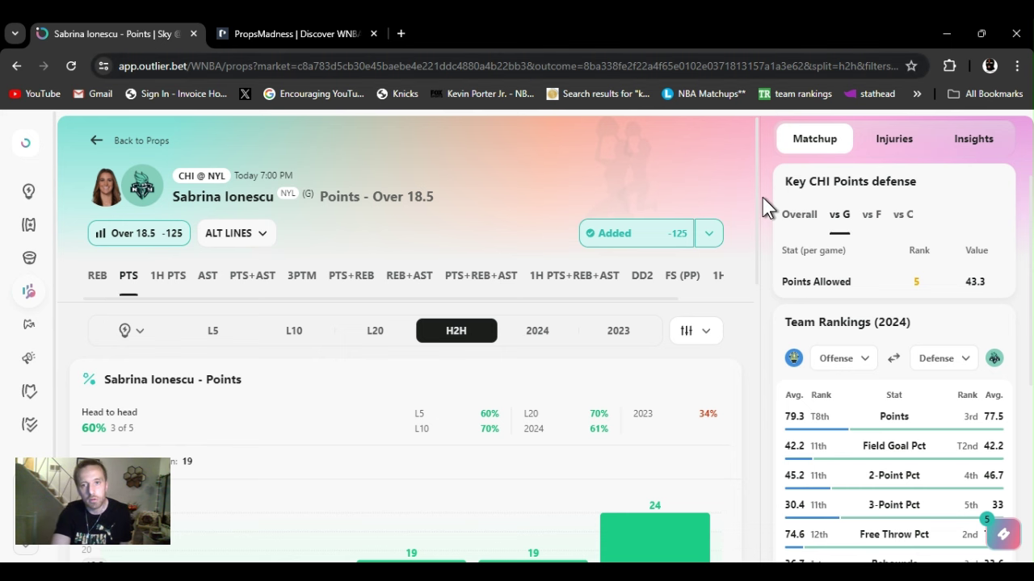
left_click_drag(757, 192, 683, 145)
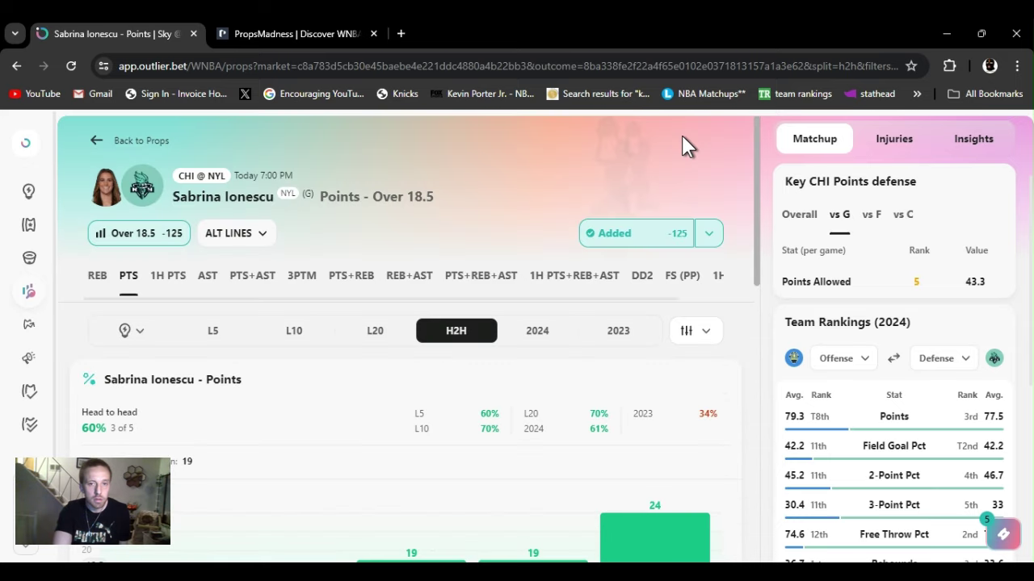
left_click(224, 243)
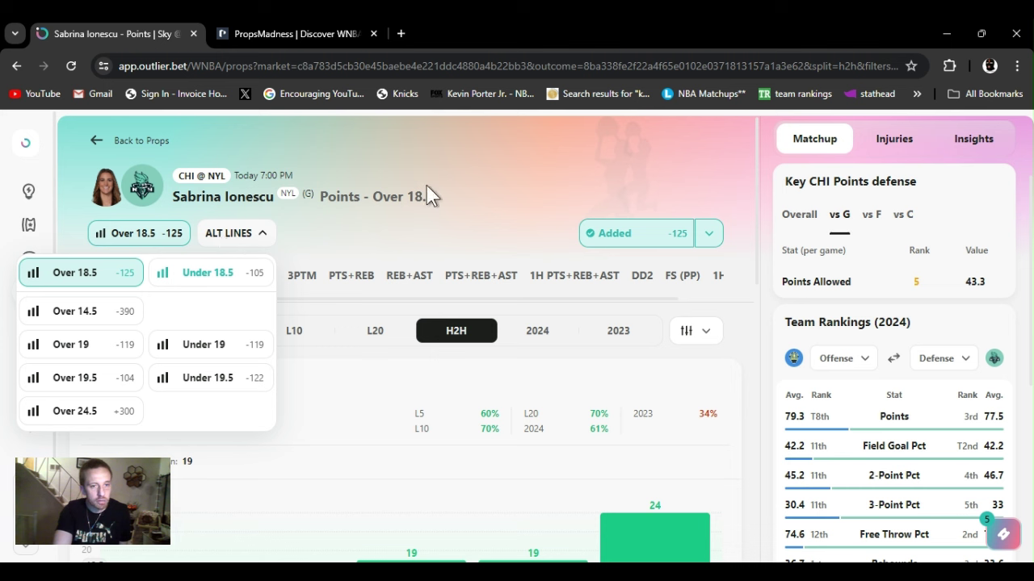
left_click(723, 165)
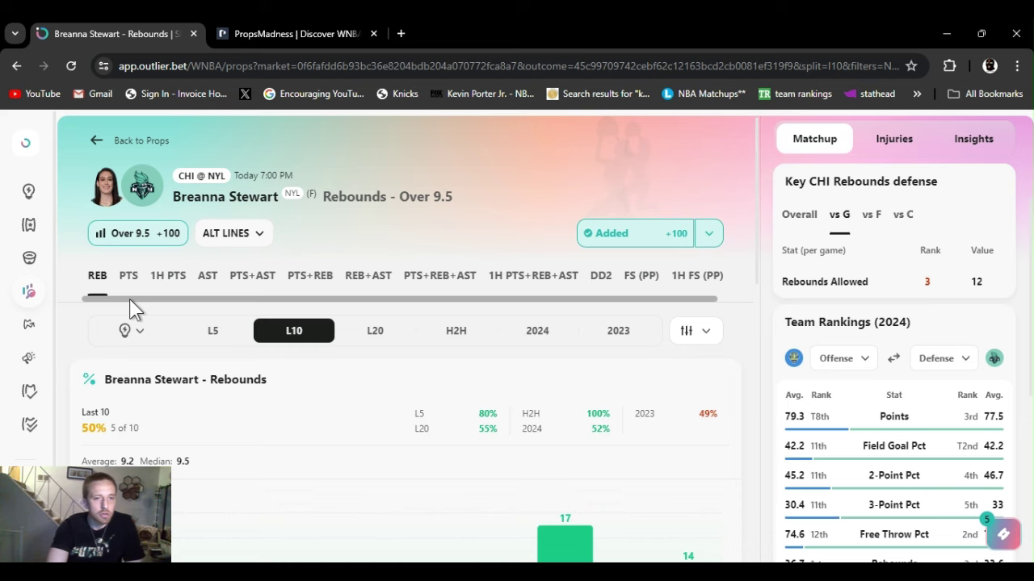
- Check Stewart's alternate rebound lines, then close the list
left_click(242, 244)
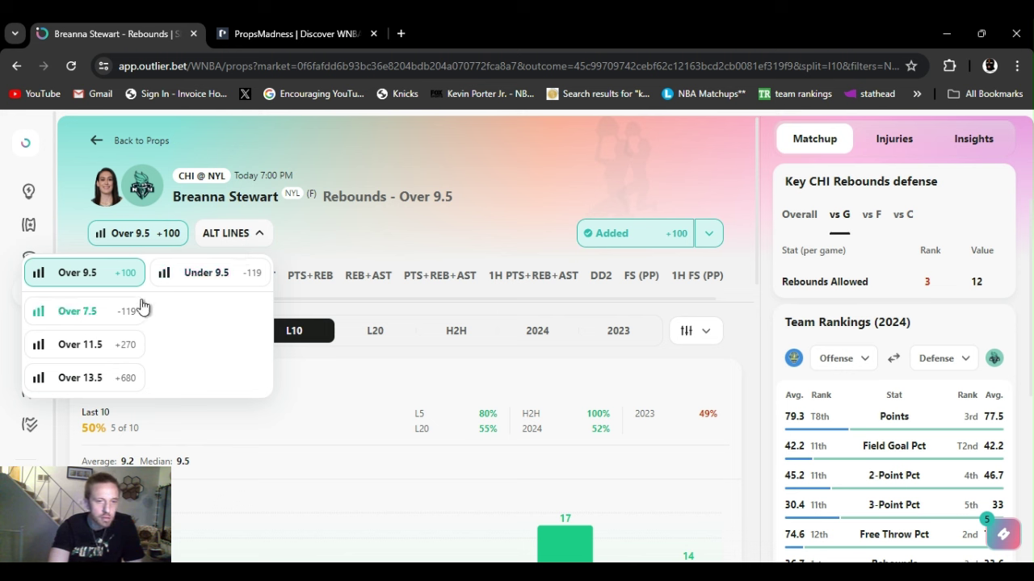
left_click(316, 224)
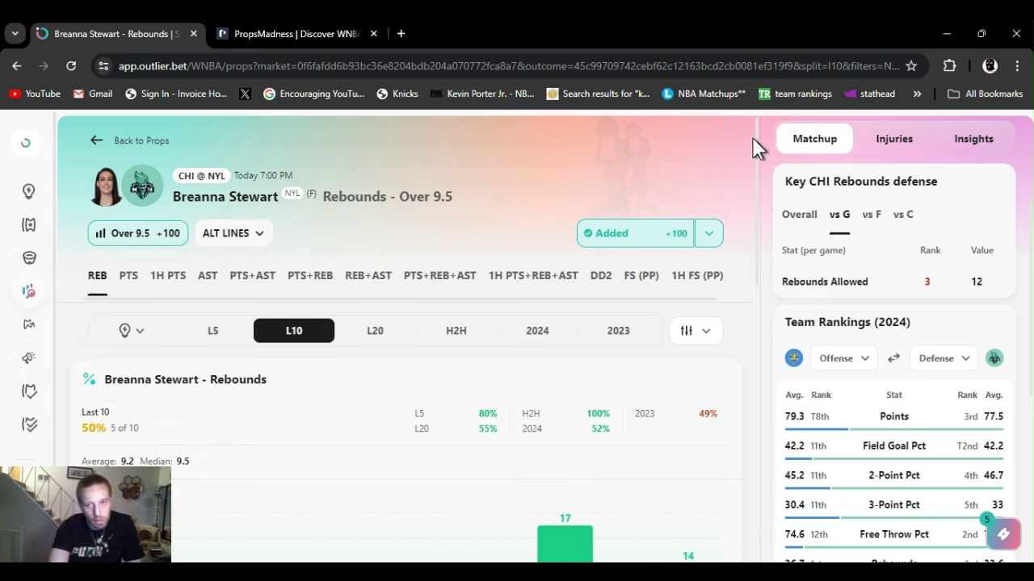
left_click_drag(752, 137, 751, 181)
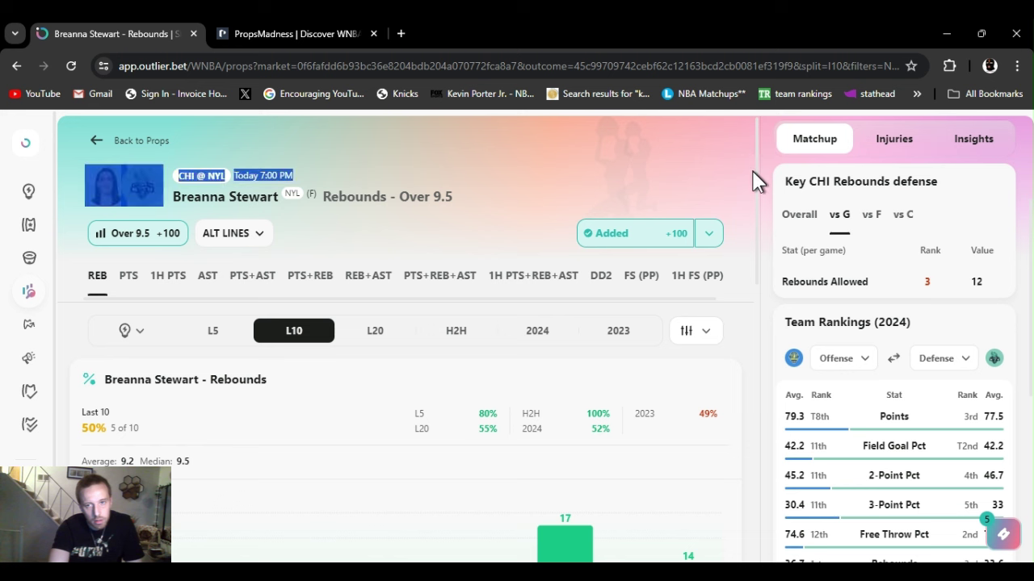
- Check Chicago's rebounds allowed by position (forwards: 8th, 19.3) and which books offer the line
left_click(806, 230)
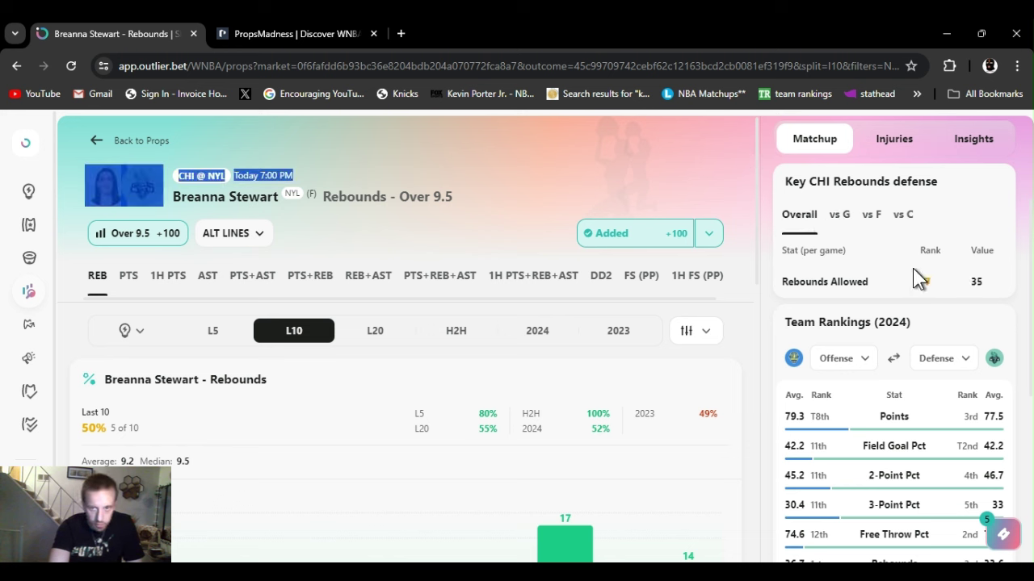
left_click(700, 151)
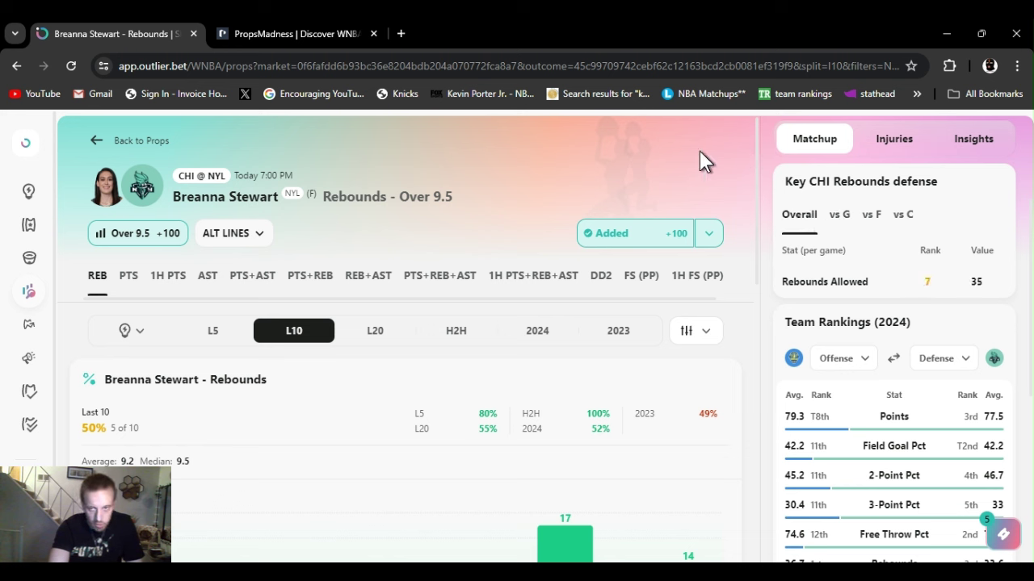
left_click(900, 230)
left_click(870, 220)
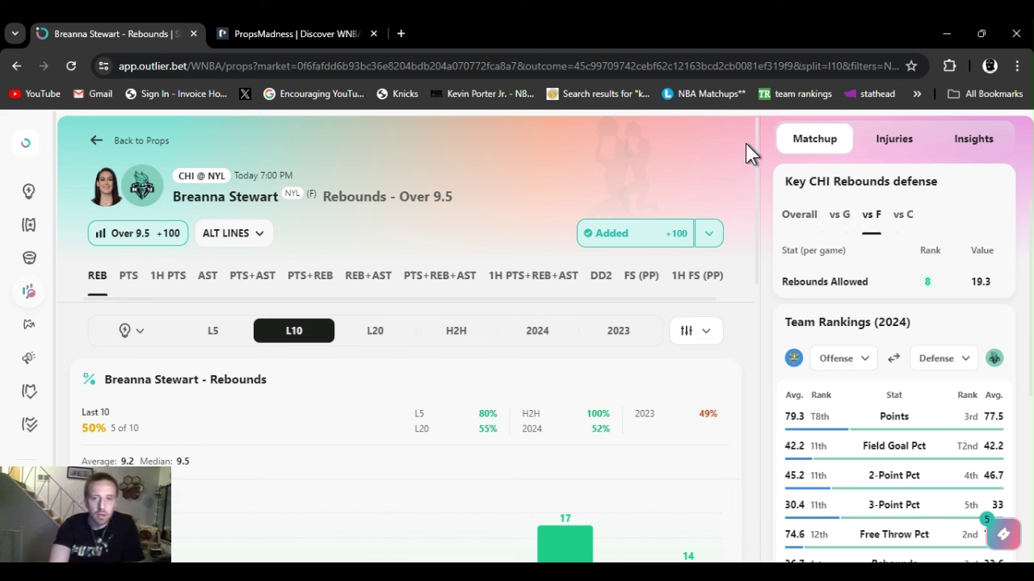
mouse_move(755, 148)
left_mouse_down()
mouse_move(757, 207)
mouse_move(744, 153)
left_mouse_up()
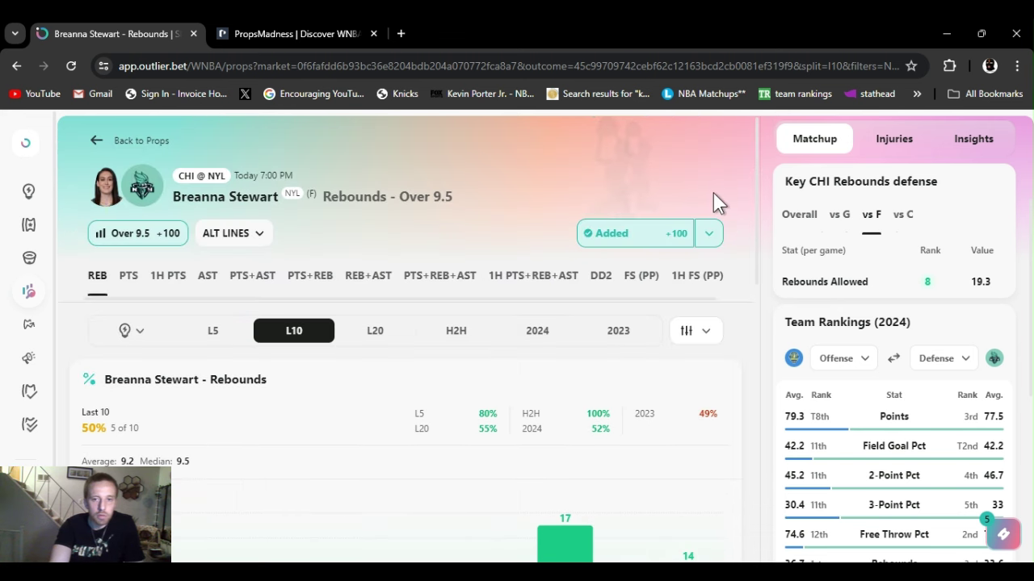
left_click(708, 236)
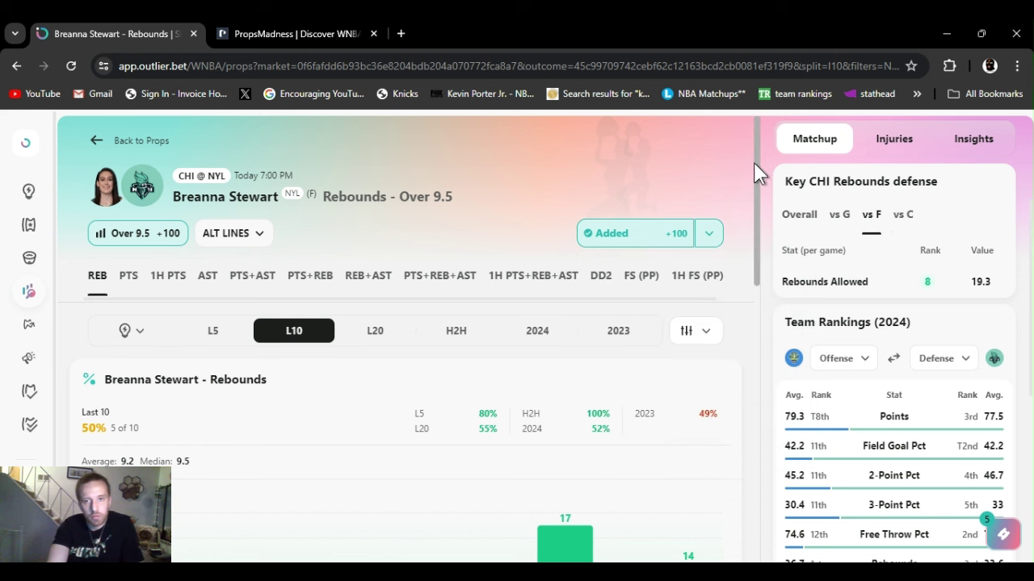
- Inspect the bars of Stewart's last-10 rebounds chart, then return to the top
scroll(755, 173, "down", 1)
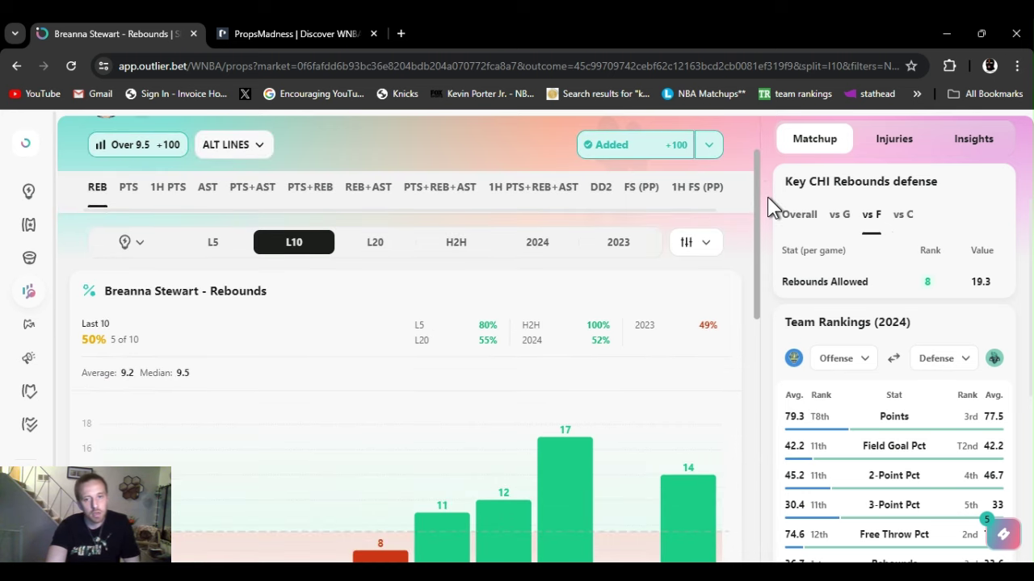
scroll(768, 198, "up", 1)
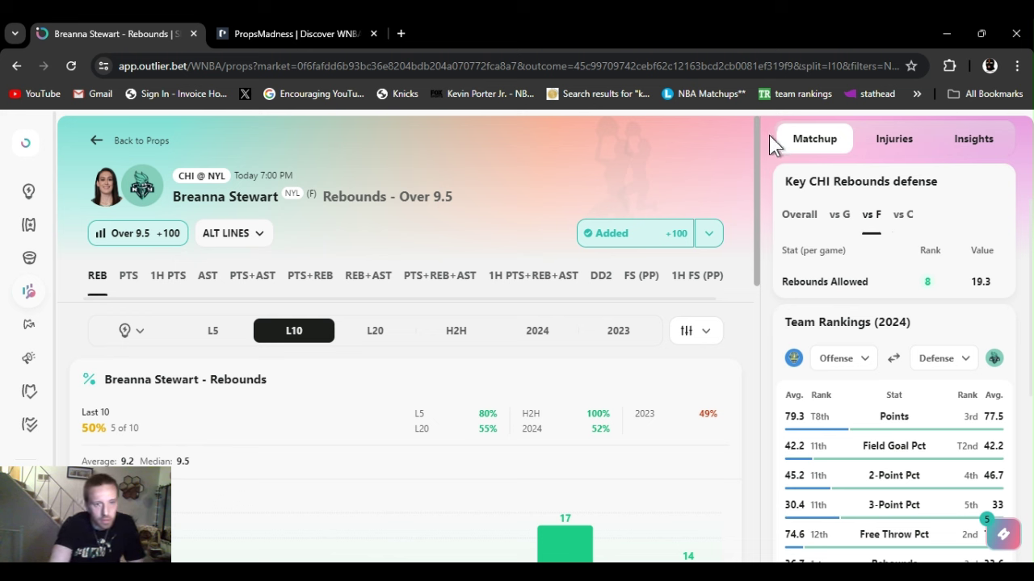
scroll(756, 215, "down", 2)
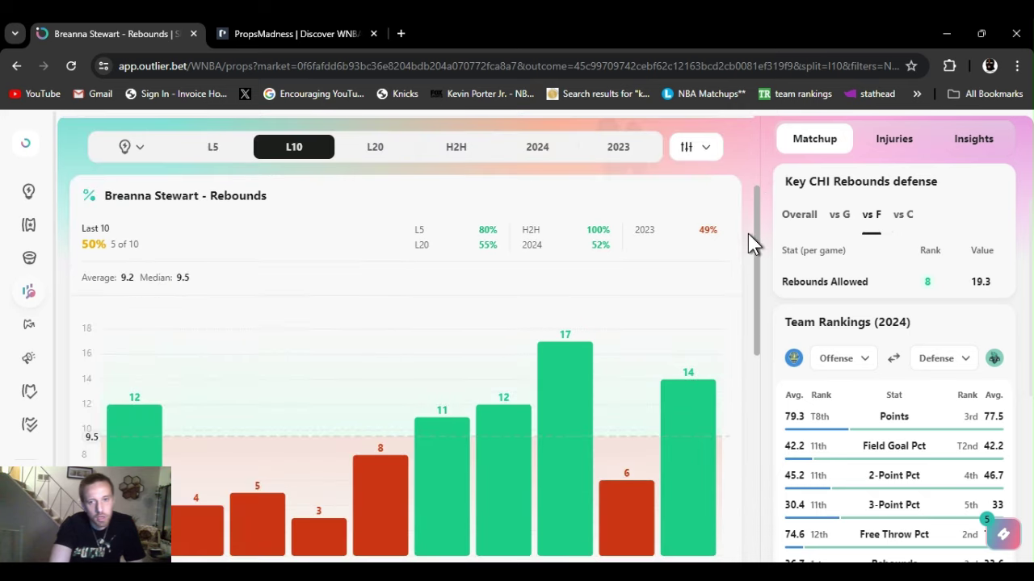
scroll(746, 288, "down", 1)
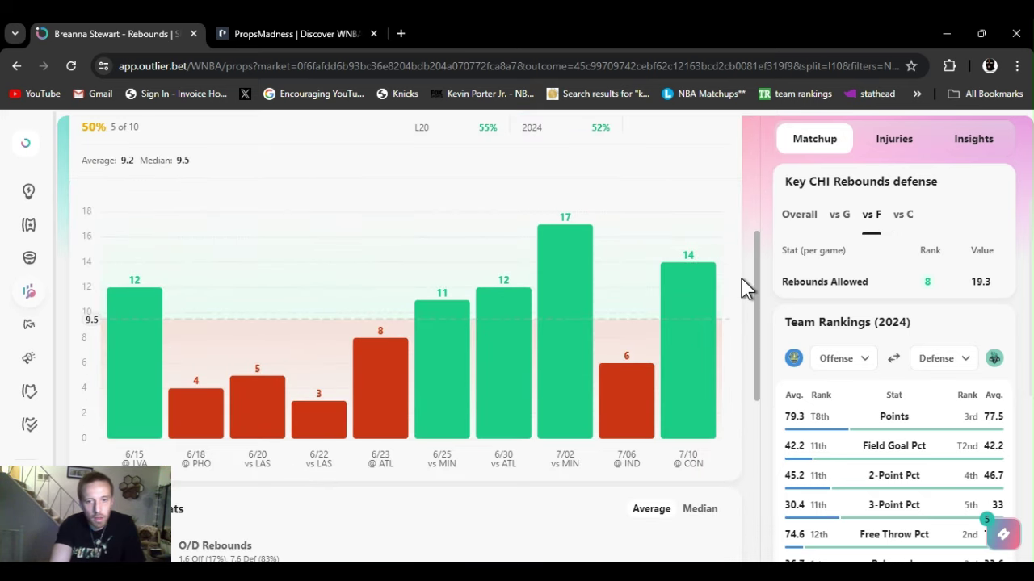
scroll(745, 288, "down", 1)
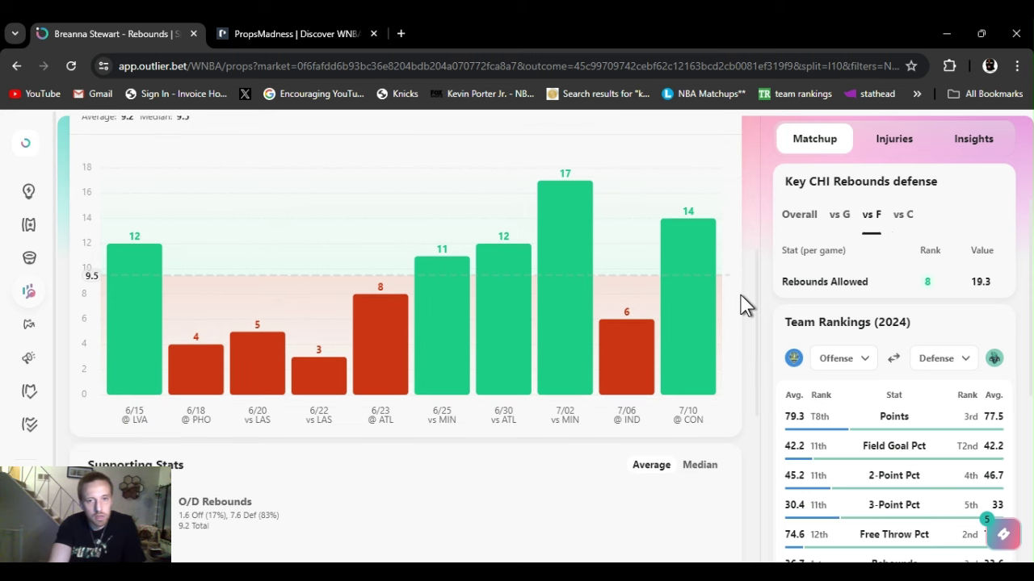
mouse_move(563, 289)
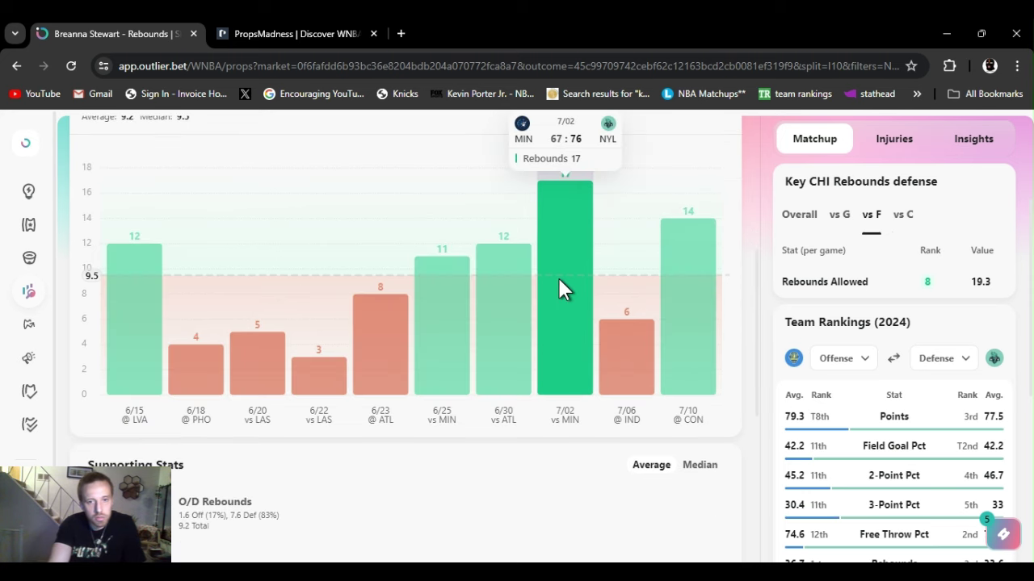
mouse_move(487, 279)
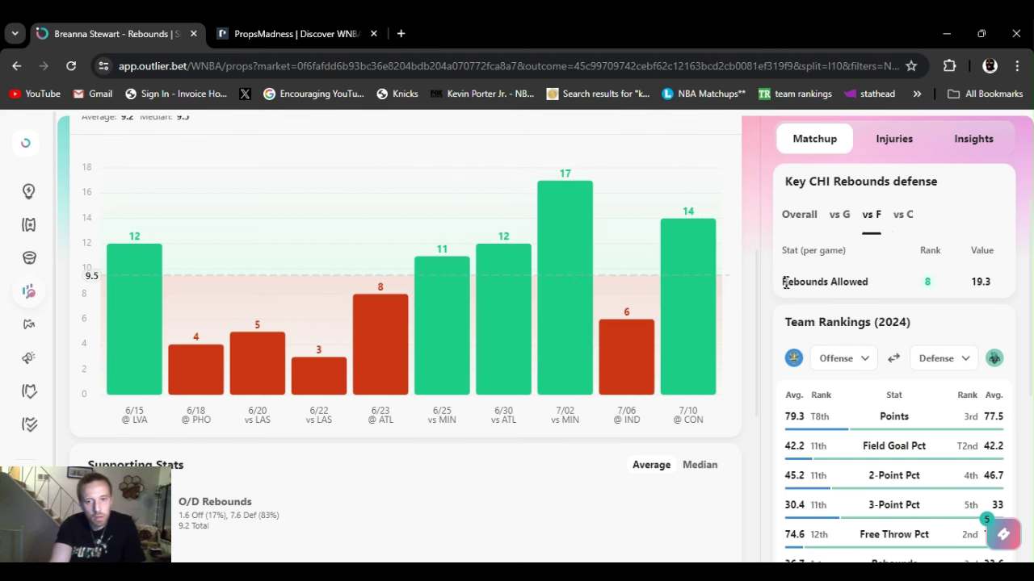
left_click_drag(760, 321, 696, 195)
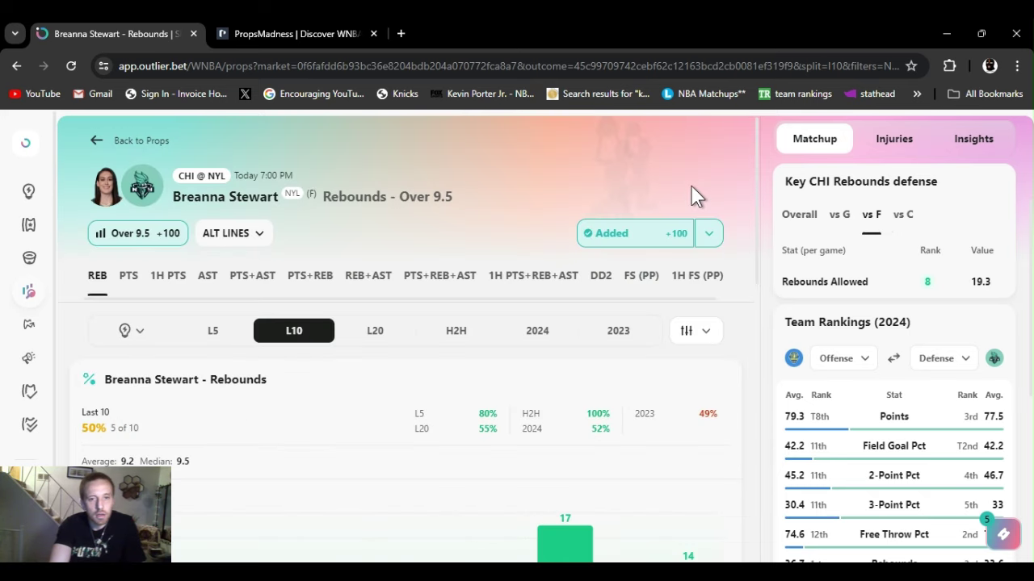
- Switch to H2H and inspect Stewart's rebound bars versus Chicago: 6 of 6 over 9.5, averaging 12
left_click(464, 337)
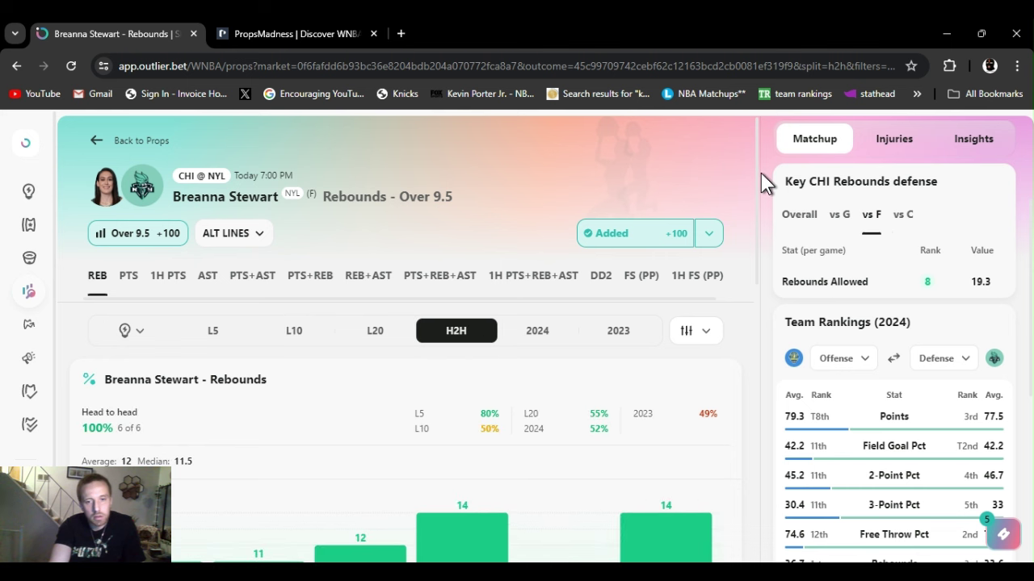
left_click_drag(757, 168, 757, 286)
mouse_move(265, 292)
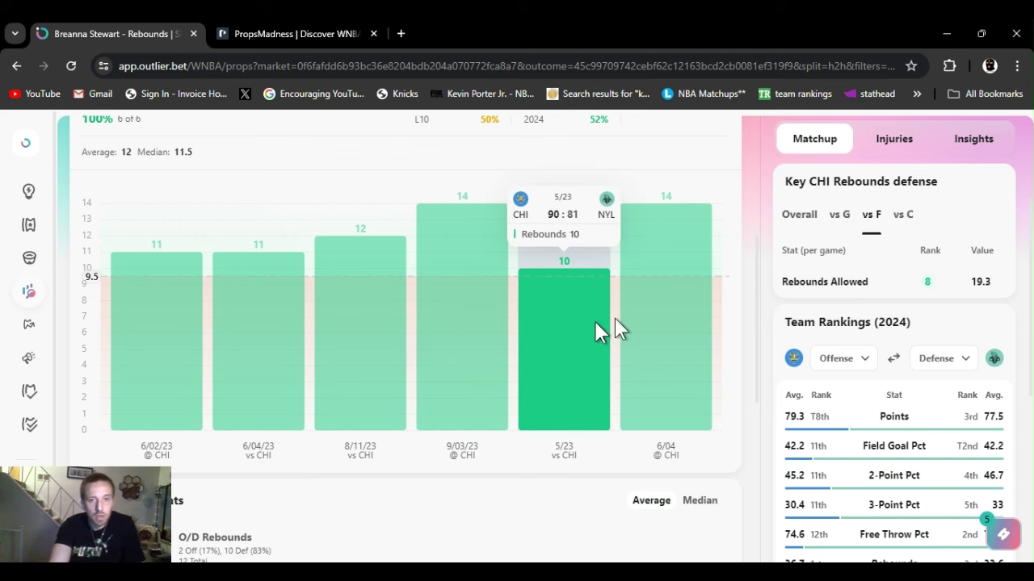
mouse_move(549, 323)
mouse_move(624, 341)
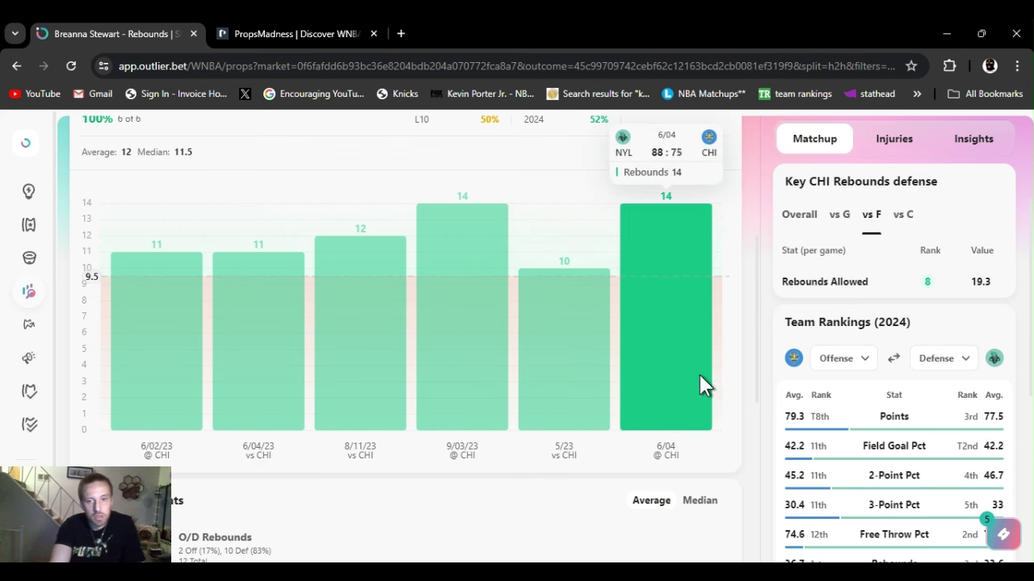
left_click_drag(754, 379, 747, 191)
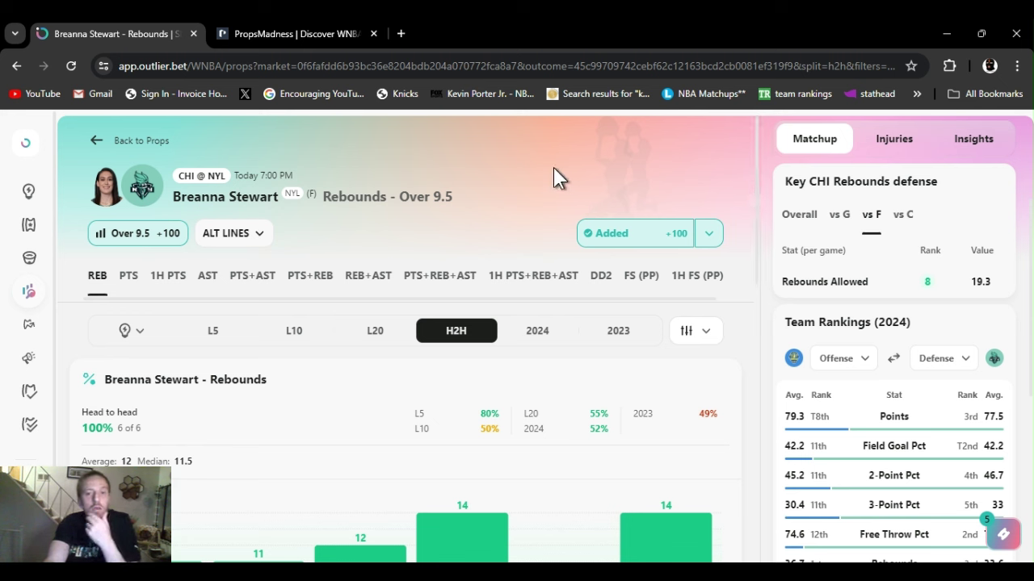
left_click(600, 289)
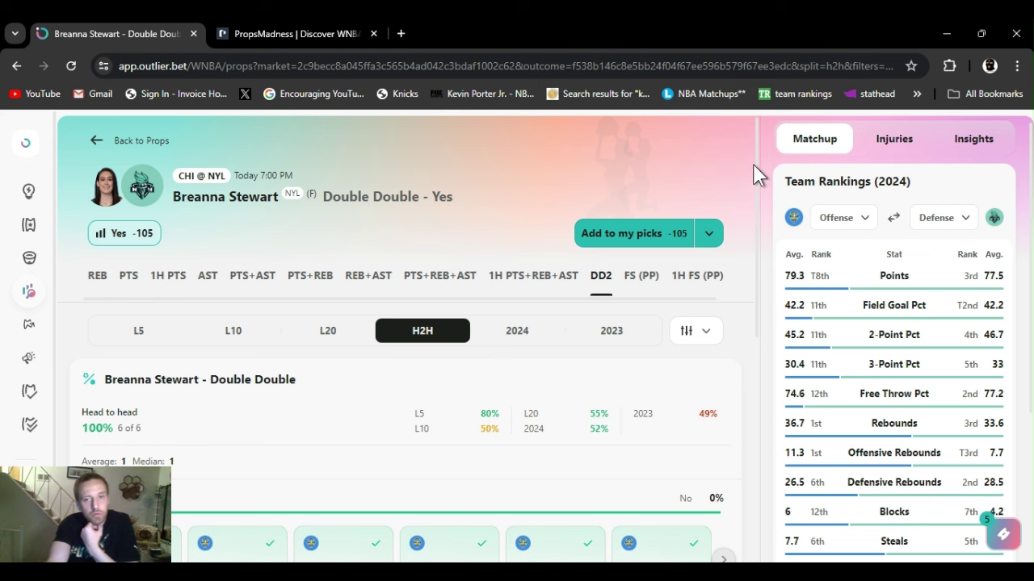
left_click_drag(754, 171, 770, 78)
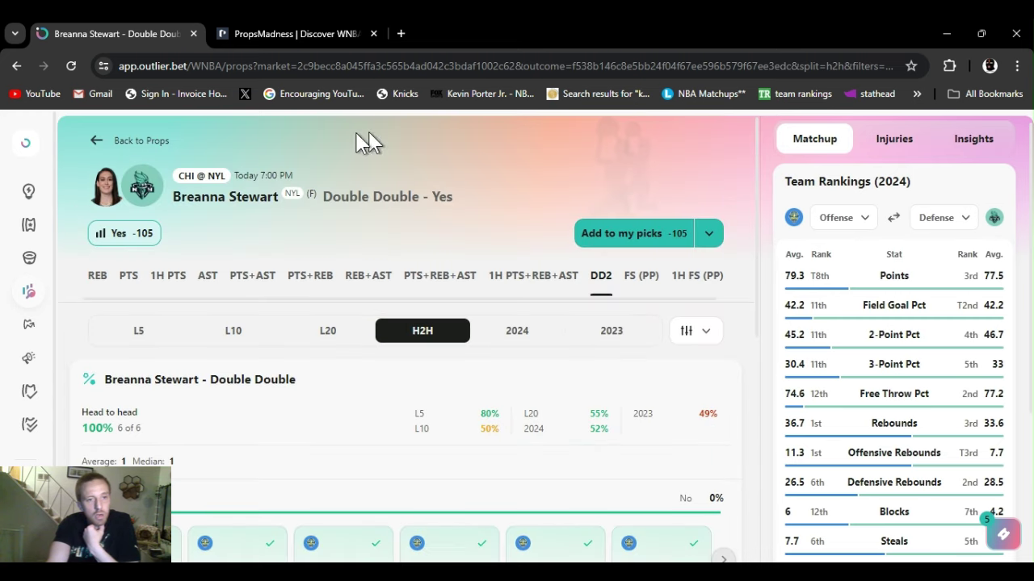
left_click(96, 277)
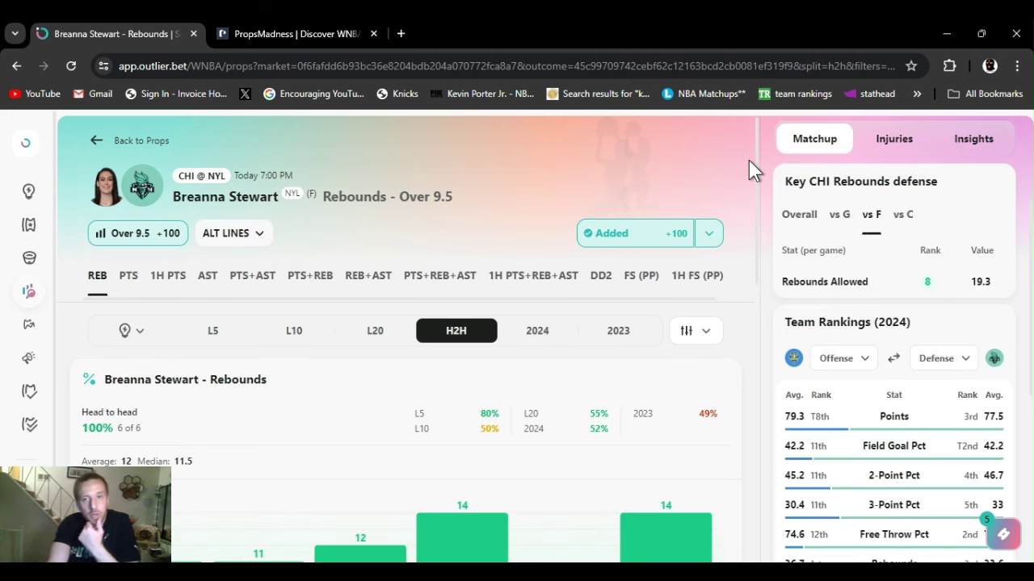
left_click_drag(756, 166, 748, 129)
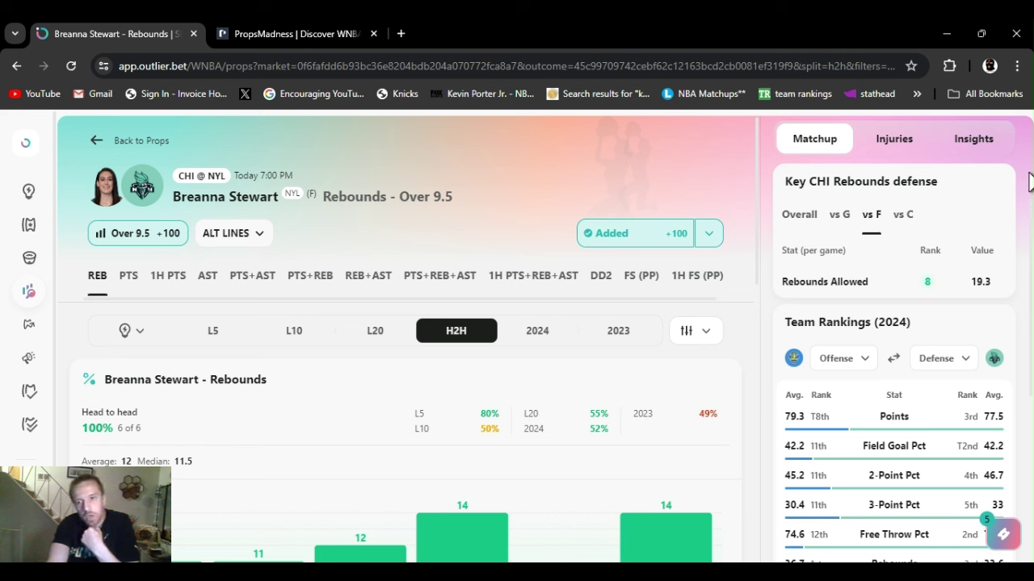
left_click_drag(847, 181, 900, 286)
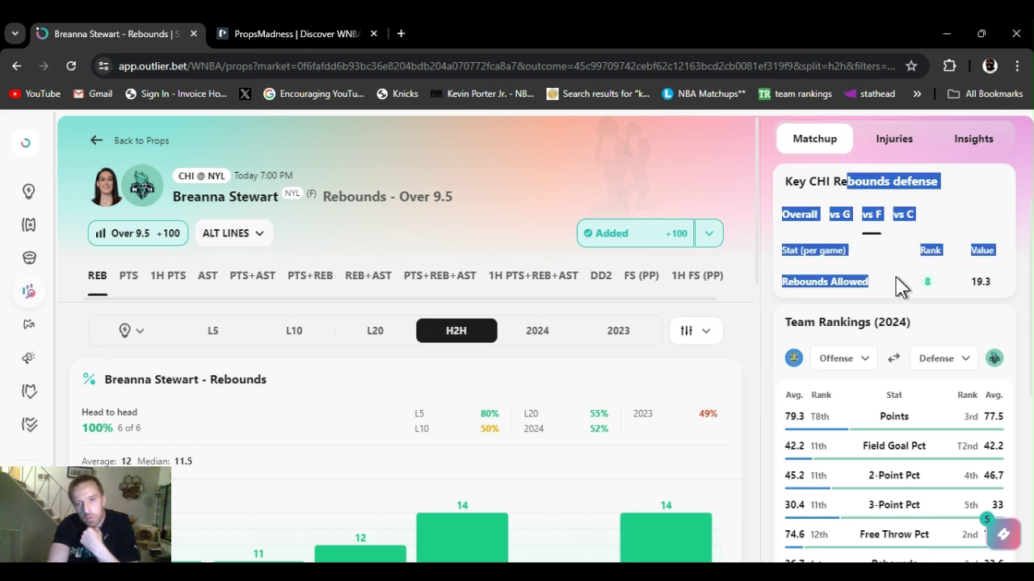
left_click(730, 159)
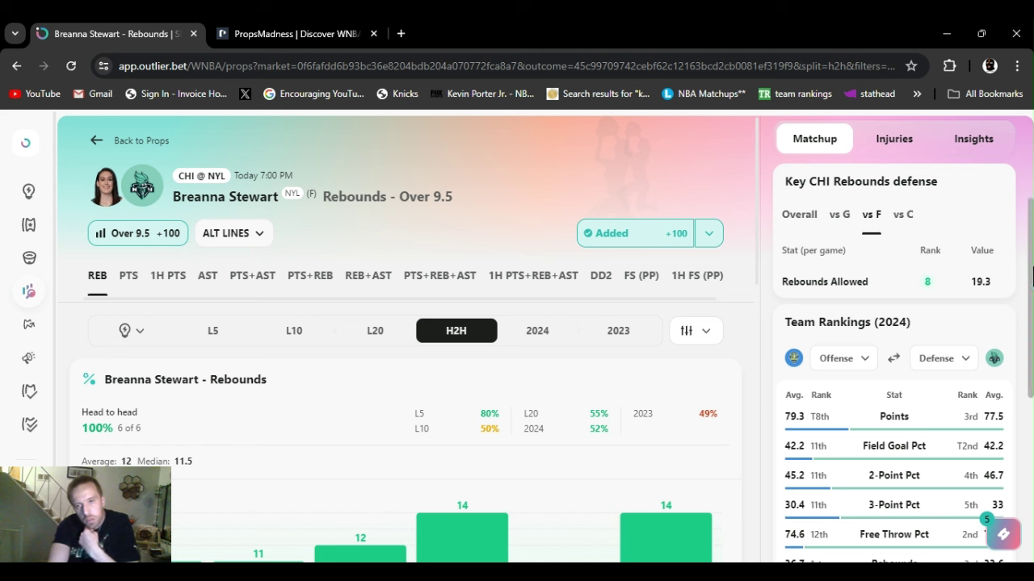
scroll(1032, 278, "down", 3)
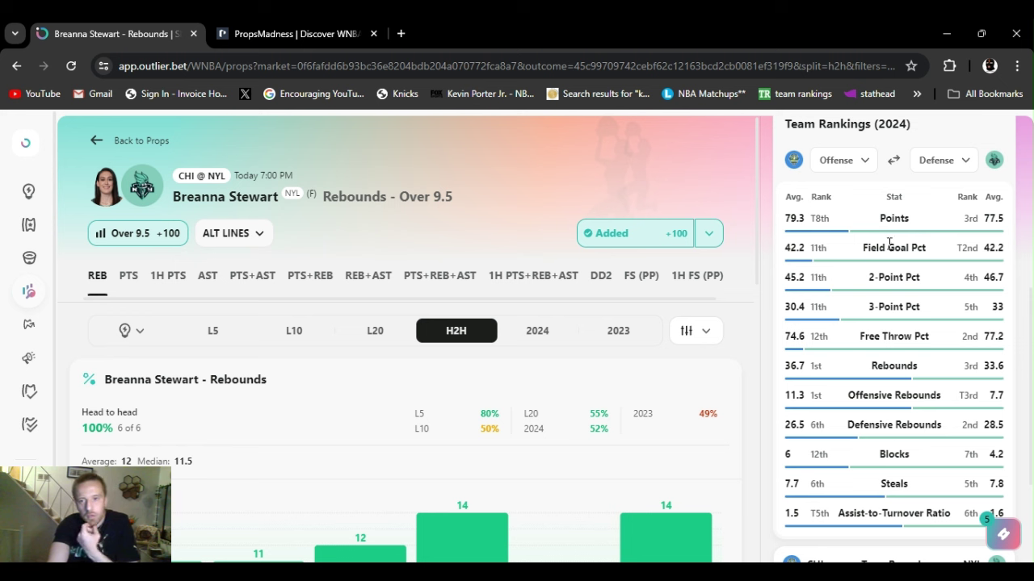
left_click(964, 161)
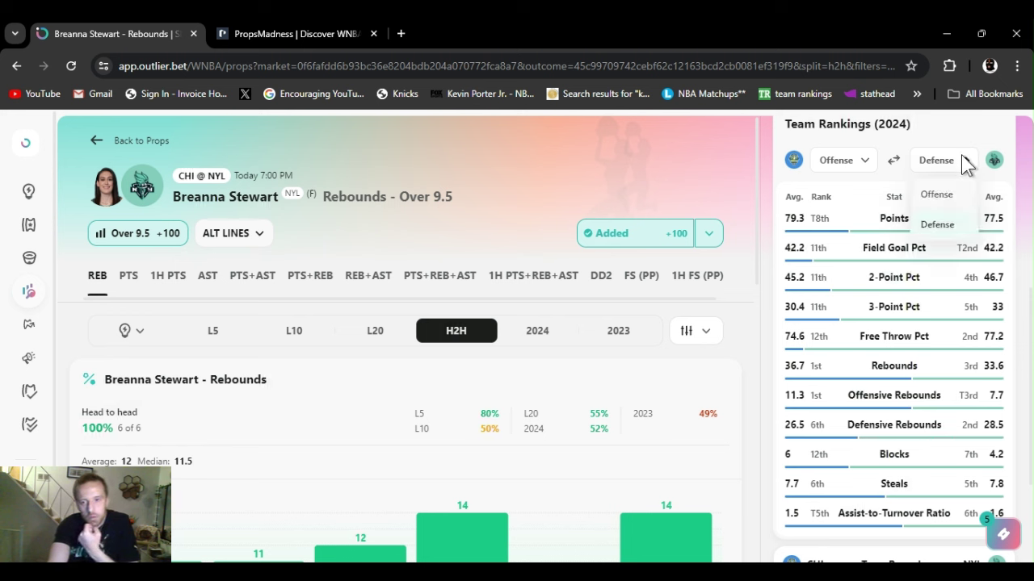
left_click(950, 220)
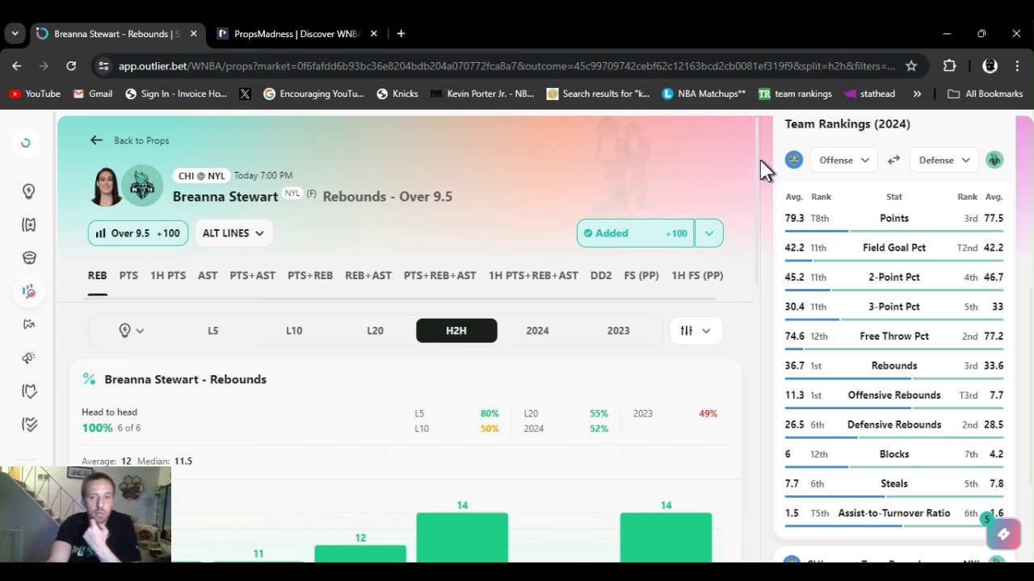
left_click_drag(759, 154, 731, 228)
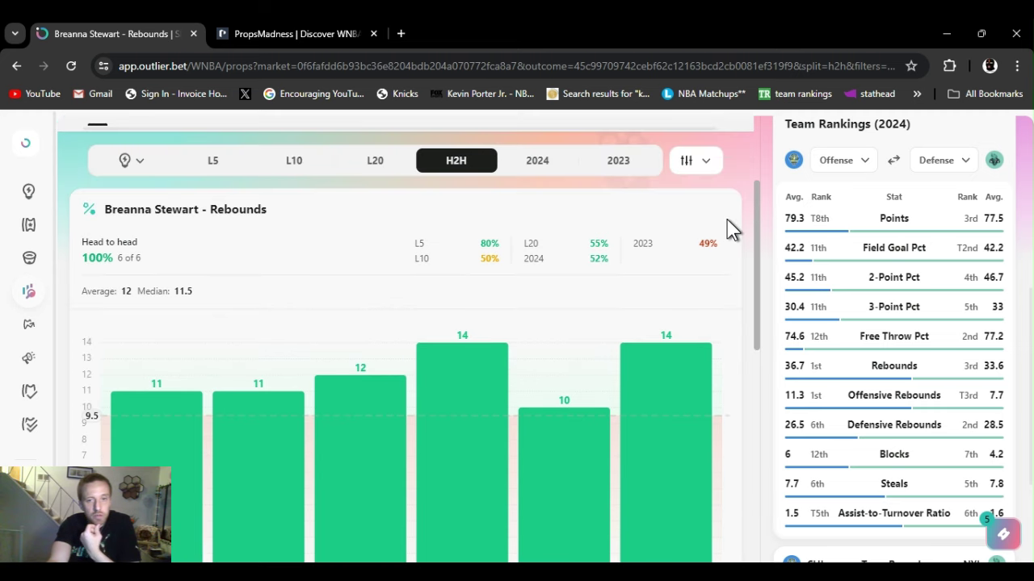
left_click_drag(726, 220, 690, 105)
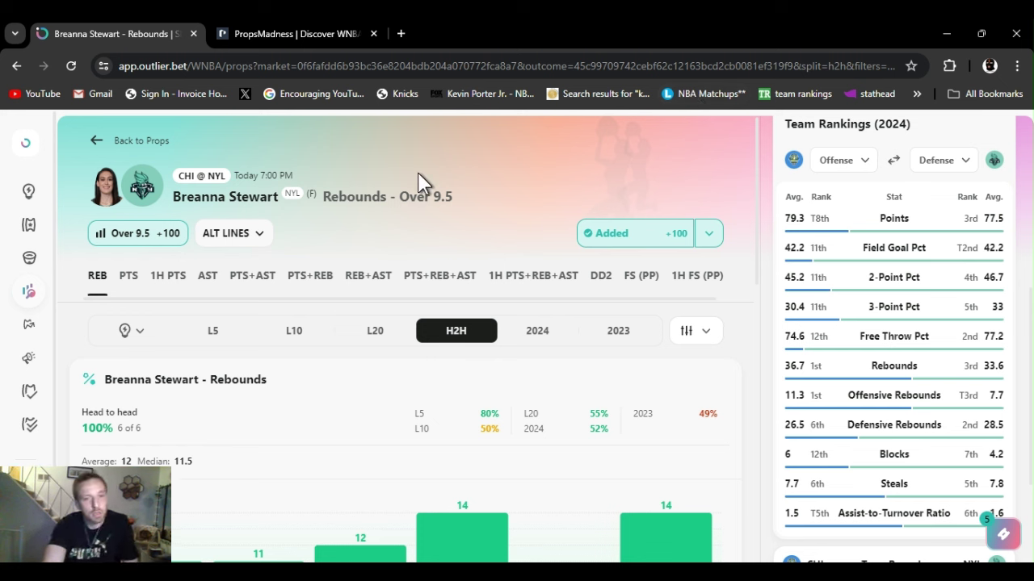
- Open Stewart's Points + Rebounds Over 28 prop and review its H2H chart
left_click(307, 279)
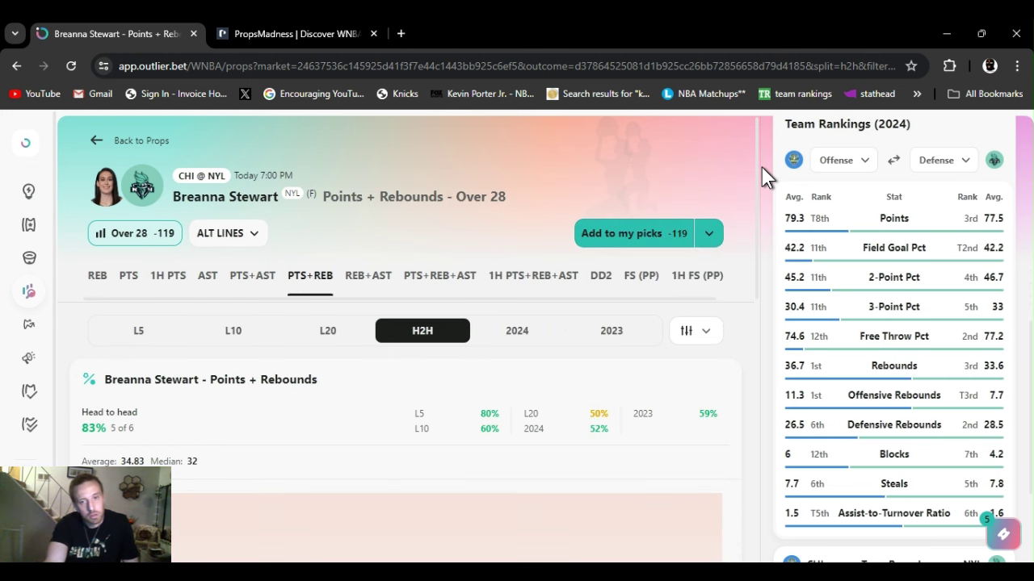
left_click_drag(757, 201, 763, 307)
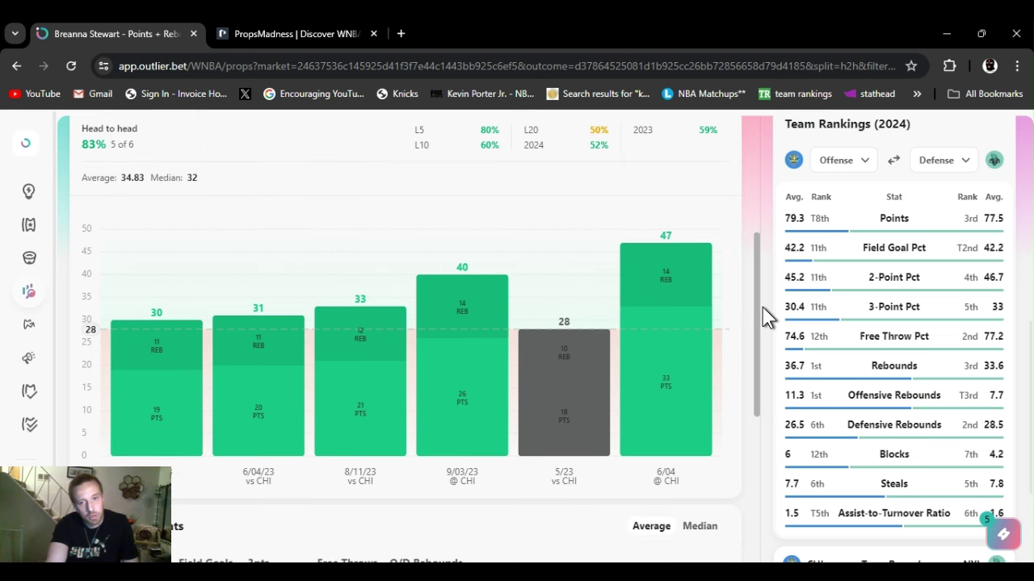
left_click_drag(763, 307, 767, 219)
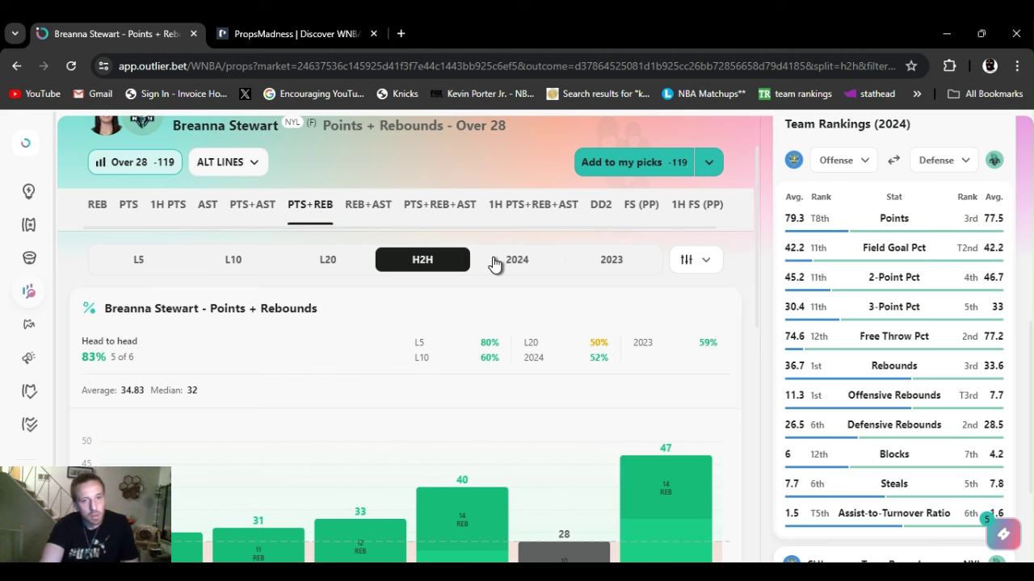
- Inspect her last 10 games for points plus rebounds: 6 of 10 over, median 32
left_click(245, 268)
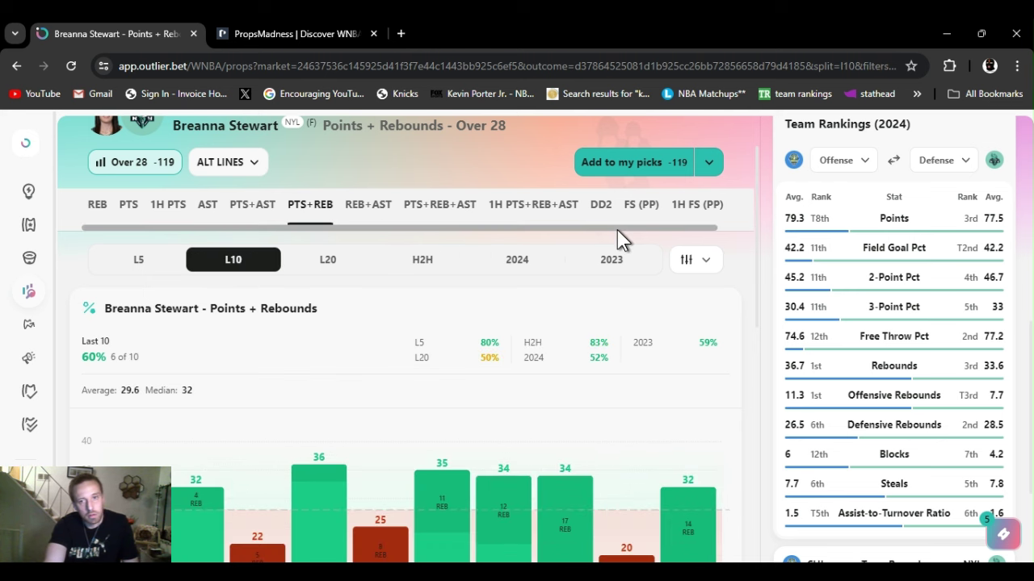
left_click_drag(756, 179, 761, 280)
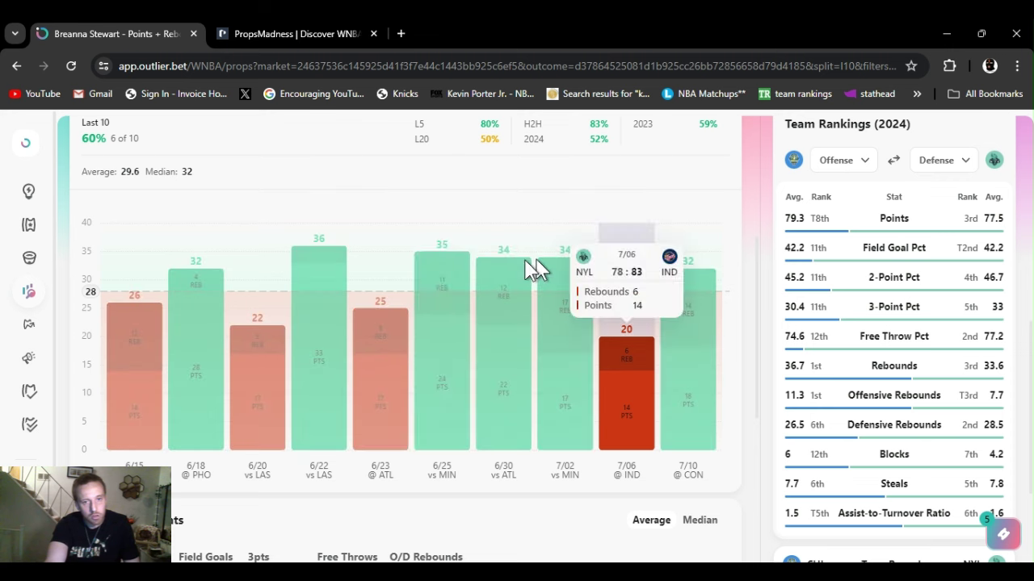
mouse_move(433, 252)
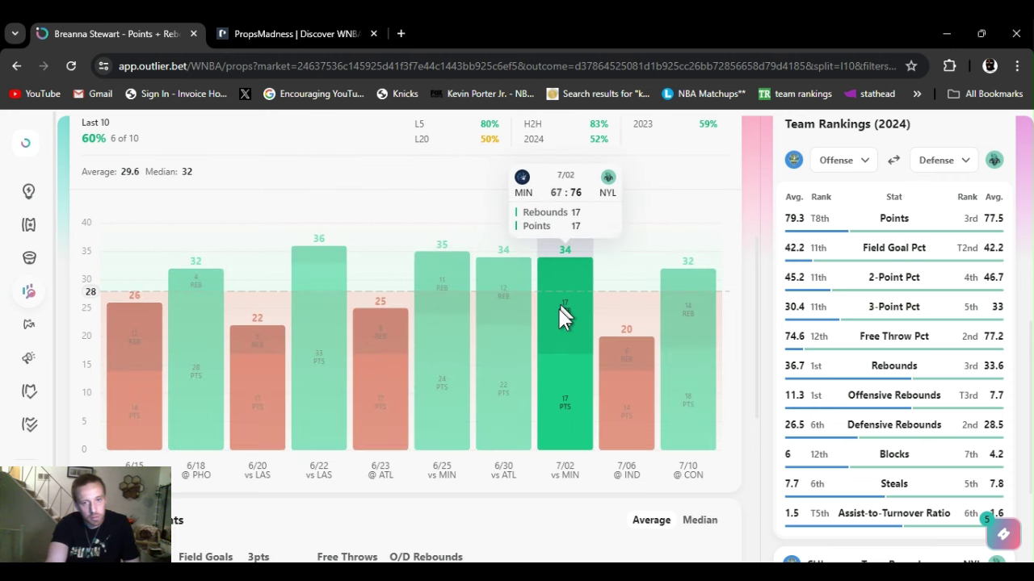
mouse_move(463, 279)
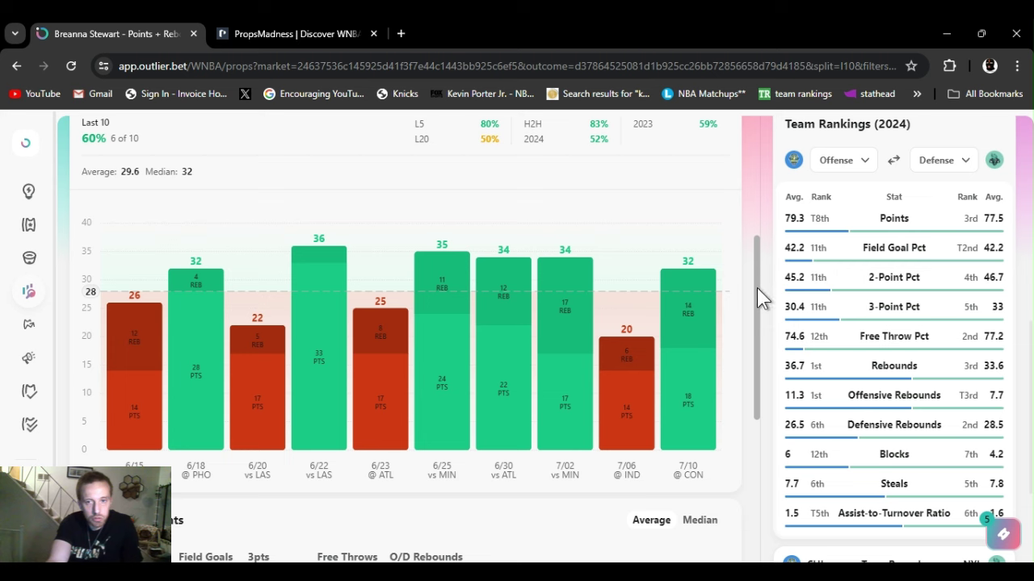
left_click_drag(758, 288, 739, 117)
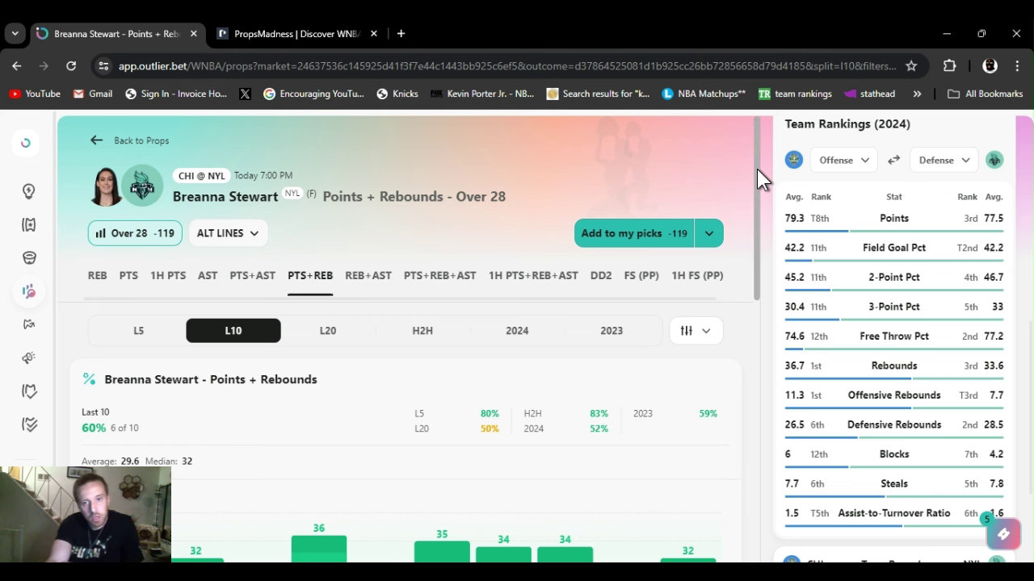
left_click_drag(757, 169, 723, 137)
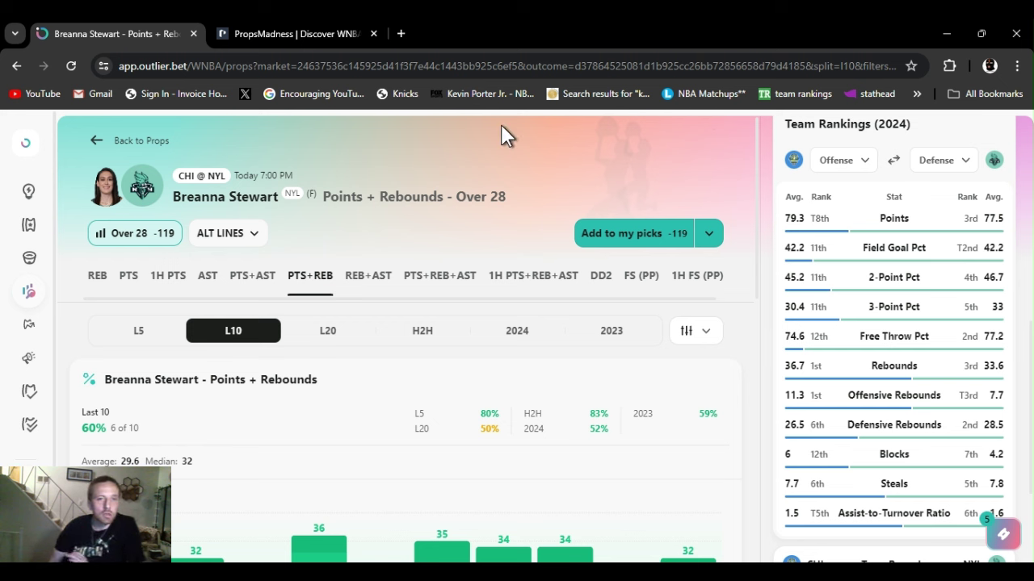